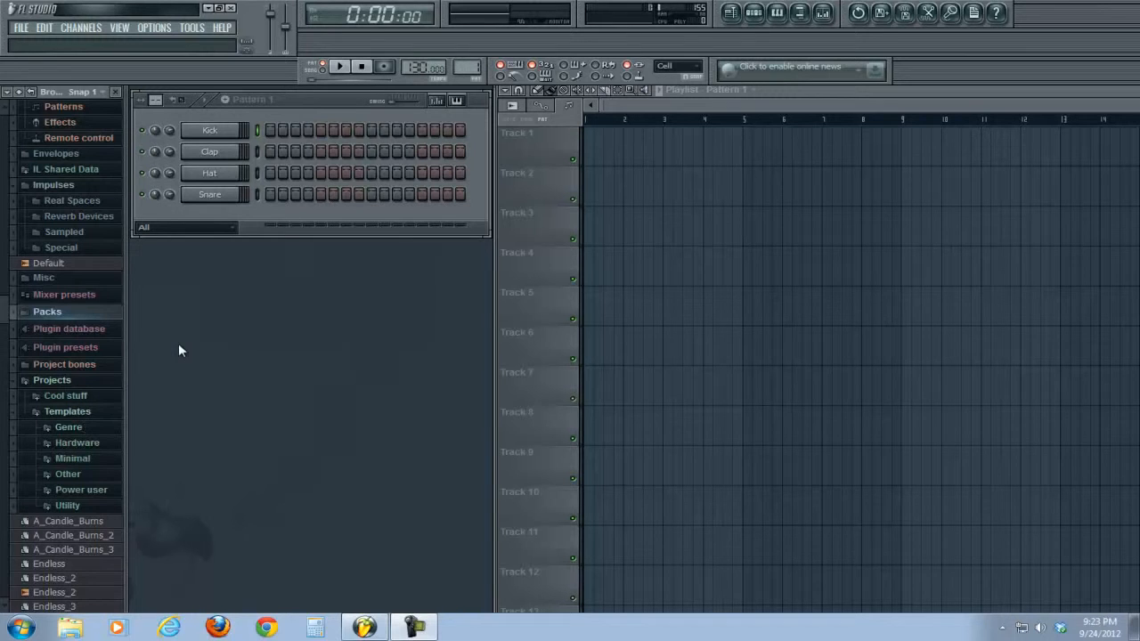
- Insert a Sytrus generator channel above the Kick channel
right_click(202, 131)
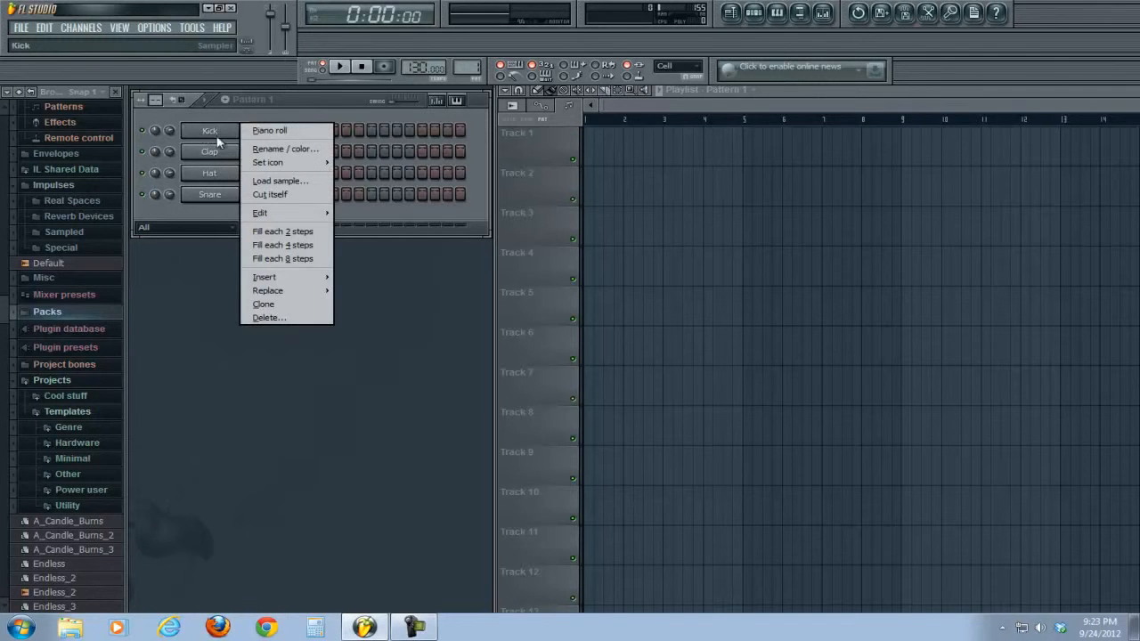
mouse_move(299, 283)
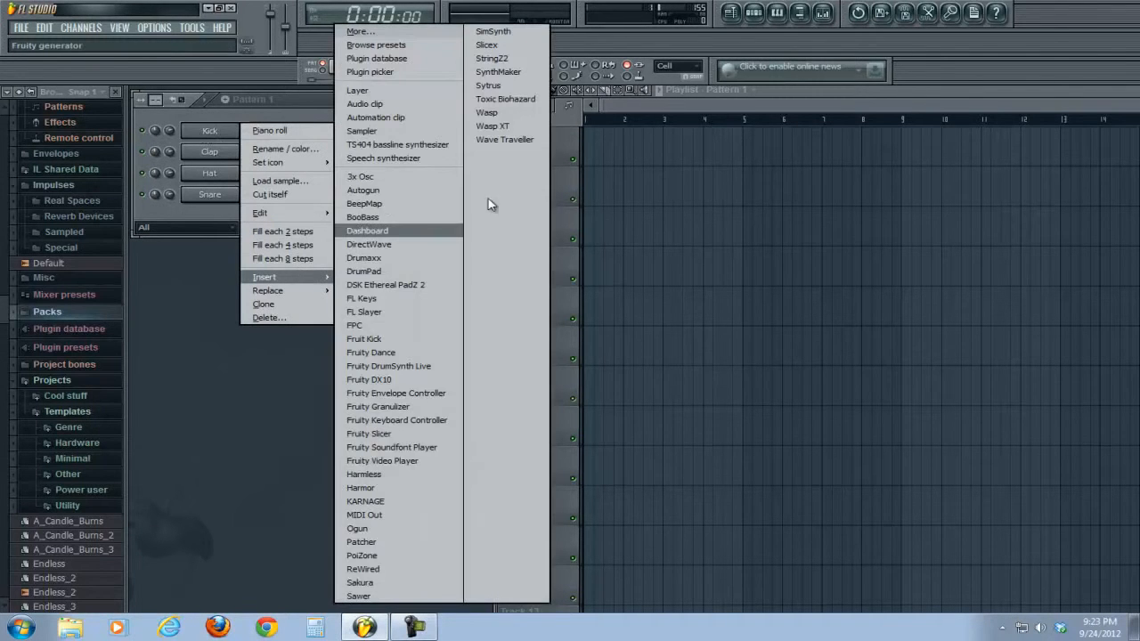
left_click(498, 87)
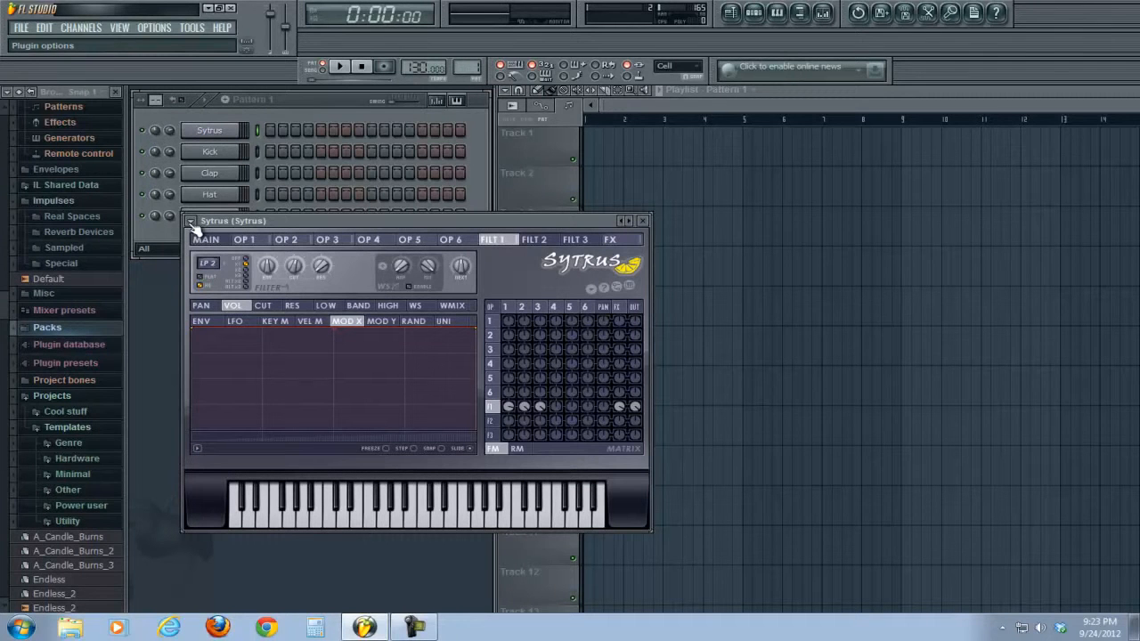
- Examine the Sytrus operator pages from OP 1 through OP 5 and return to the main page
left_click(250, 245)
left_click(290, 246)
left_click(329, 246)
left_click(372, 244)
left_click(420, 244)
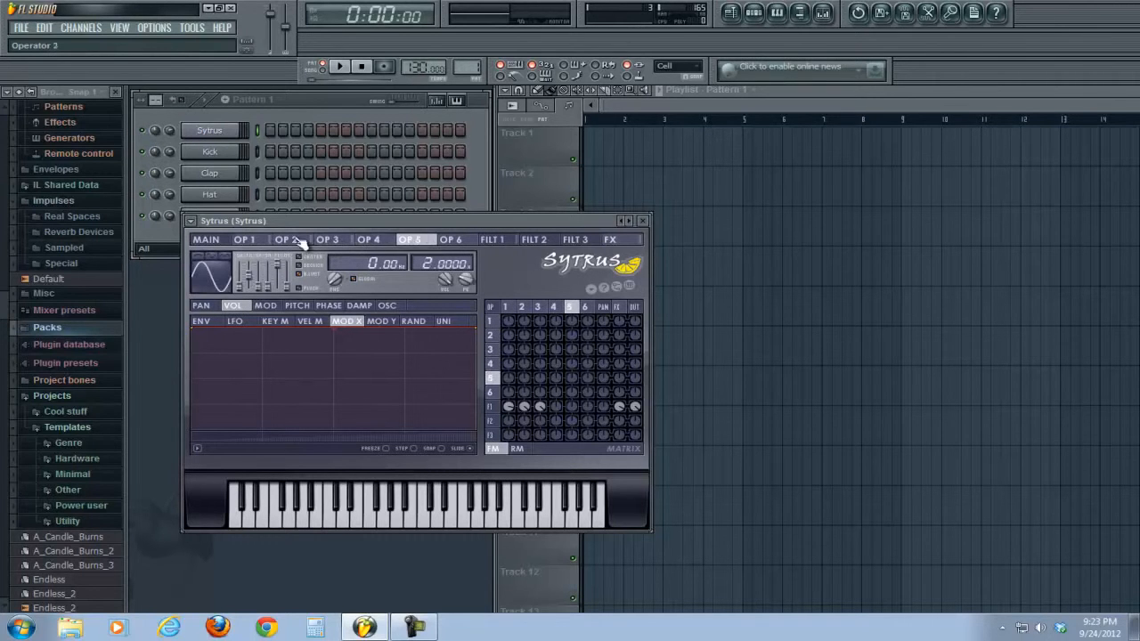
left_click(257, 248)
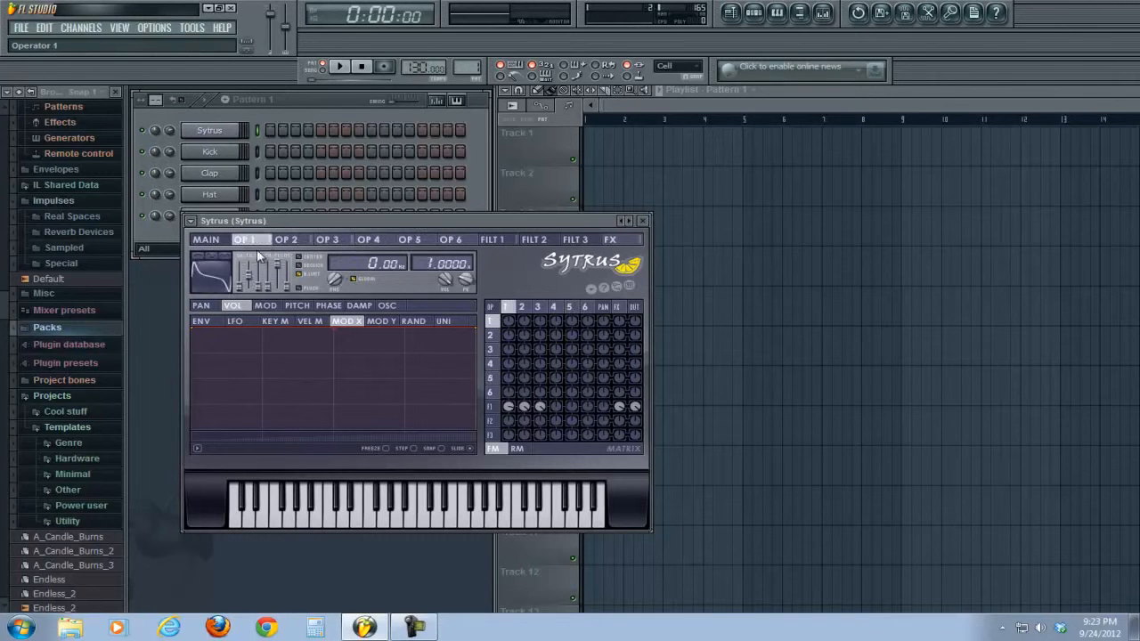
left_click(206, 240)
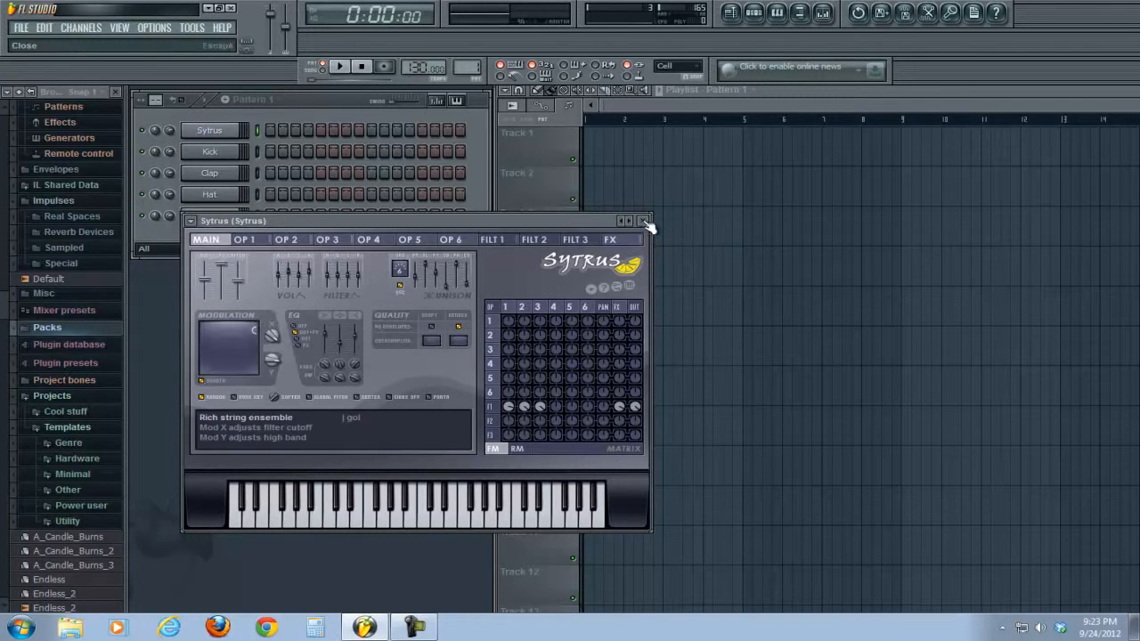
- Load the Satan FM bass preset into Sytrus
left_click(191, 221)
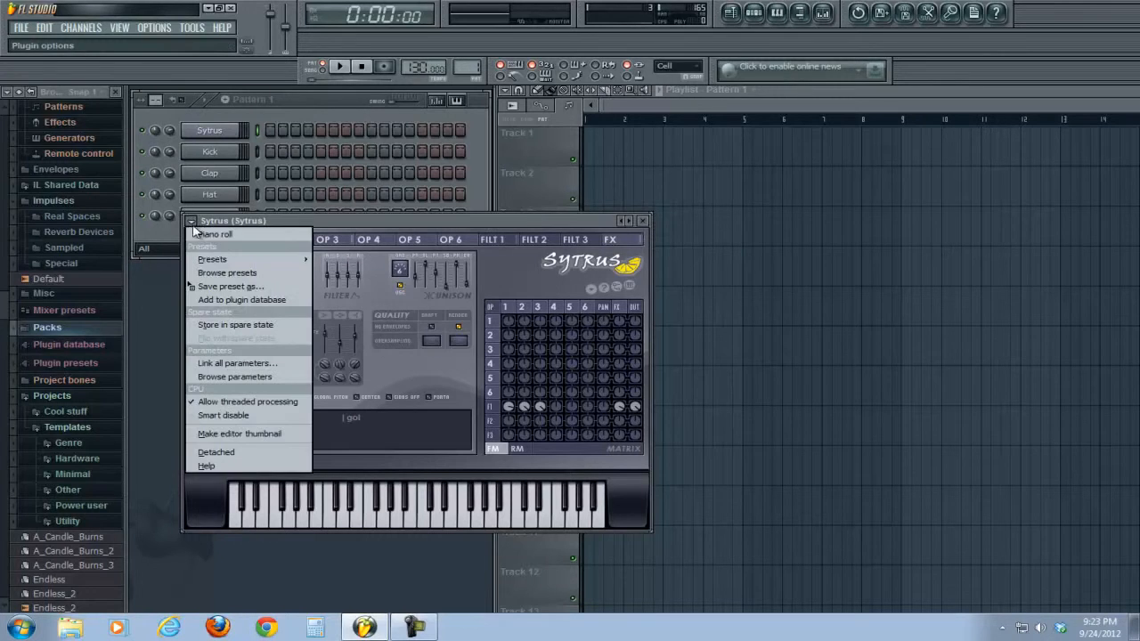
mouse_move(213, 257)
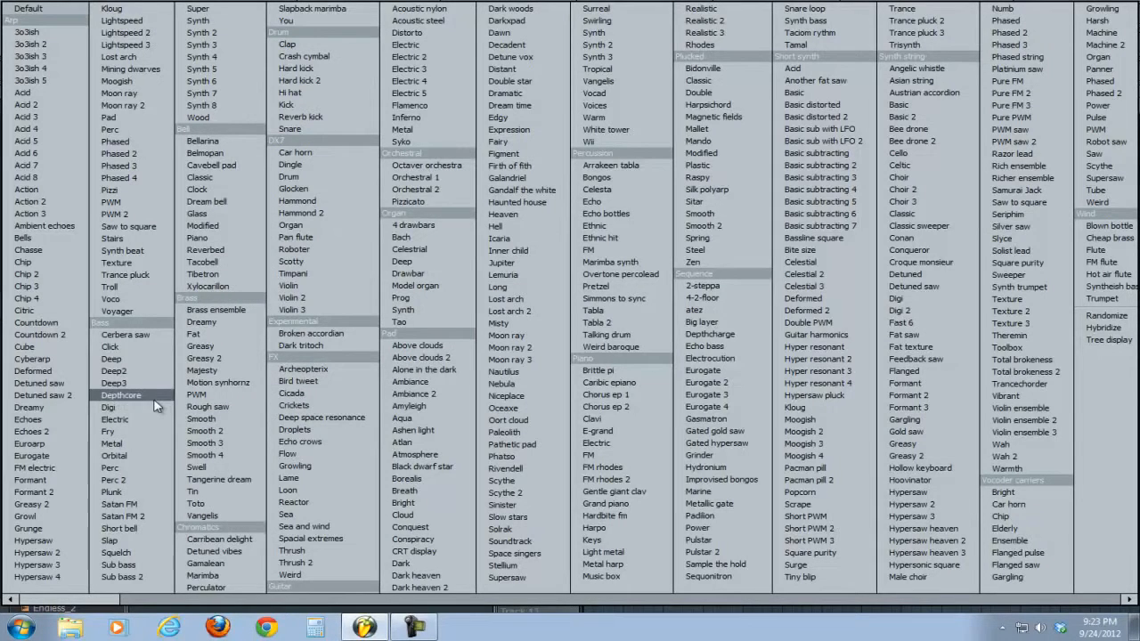
left_click(148, 506)
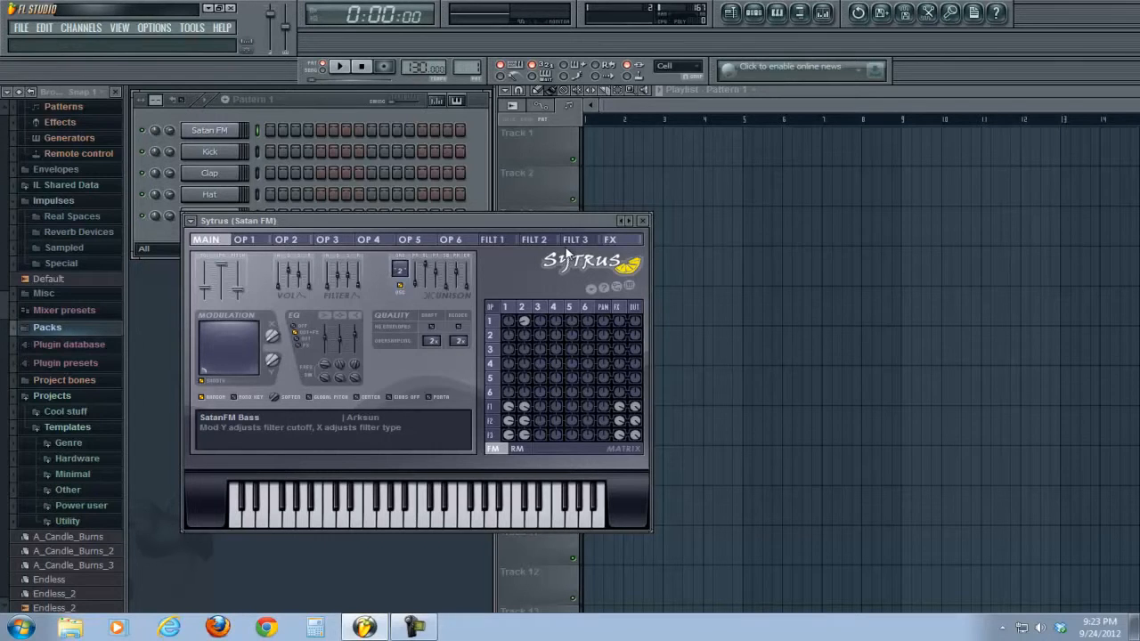
- Move the X/Y modulation point to about the centre of its pad, audition a note, and close Sytrus
left_click_drag(204, 368, 234, 345)
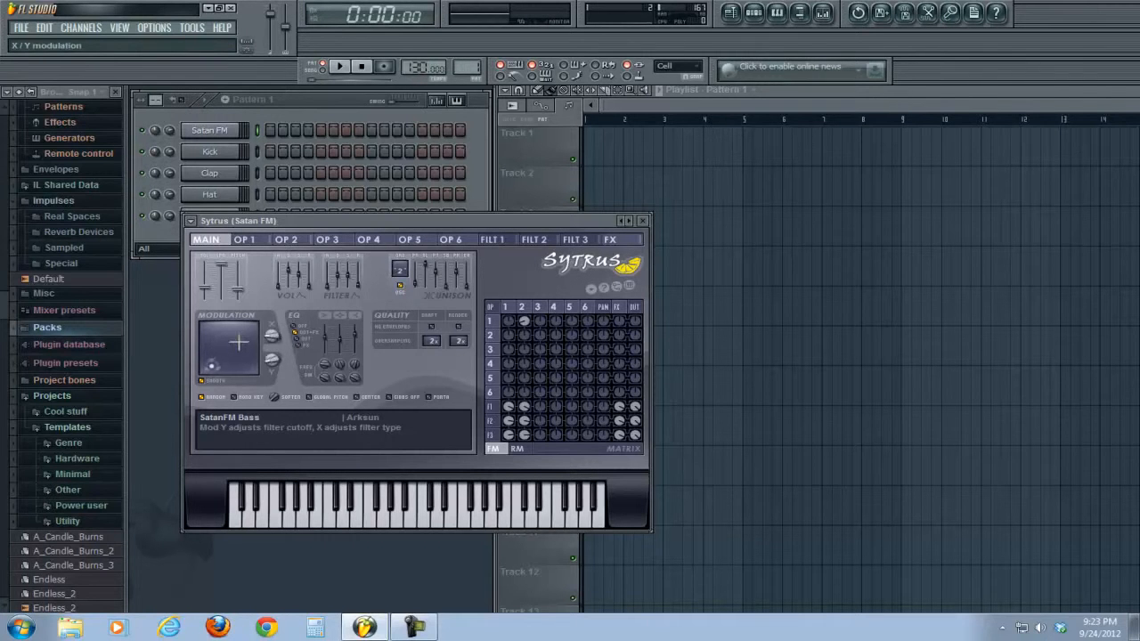
key("d")
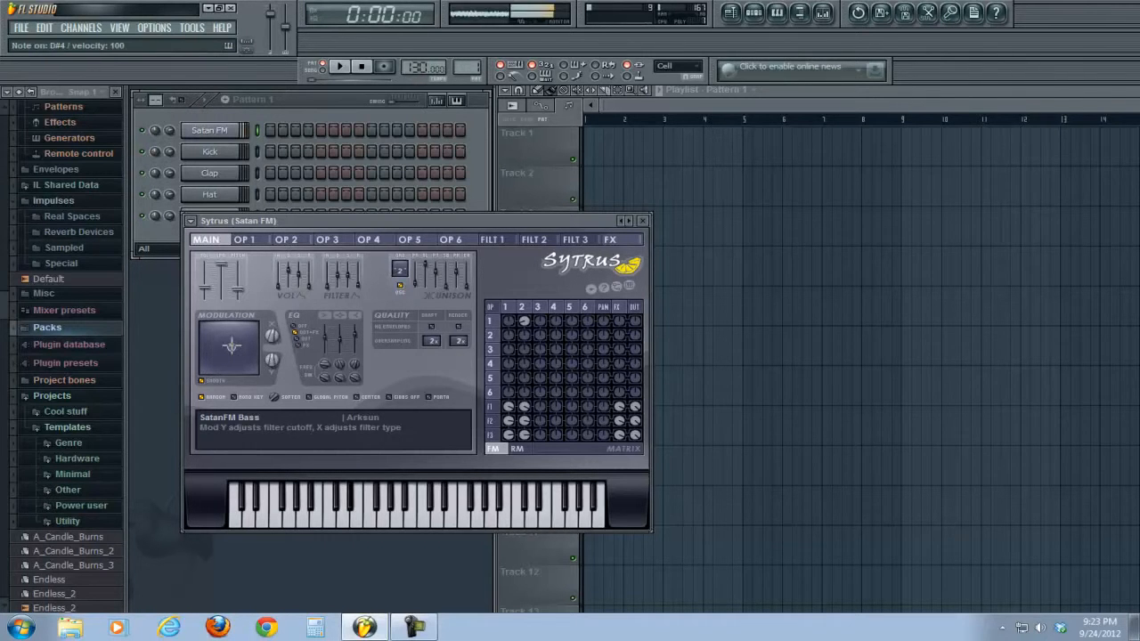
left_click(647, 222)
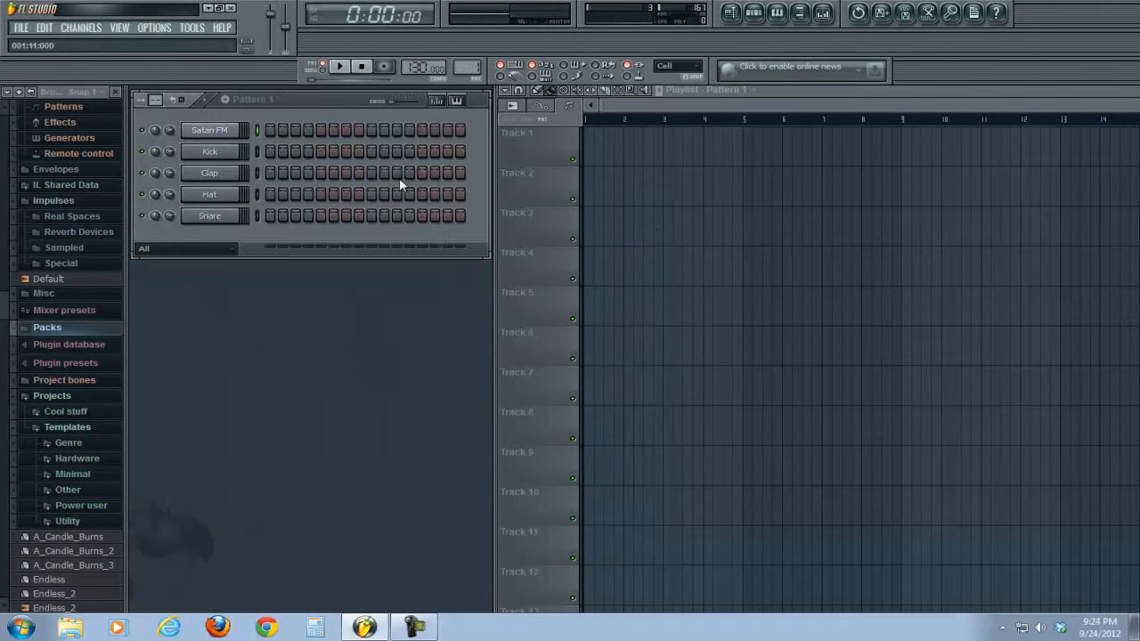
- Route the Satan FM channel to mixer track 5 and close the channel settings and Sytrus windows
left_click(218, 132)
left_click_drag(564, 220, 976, 175)
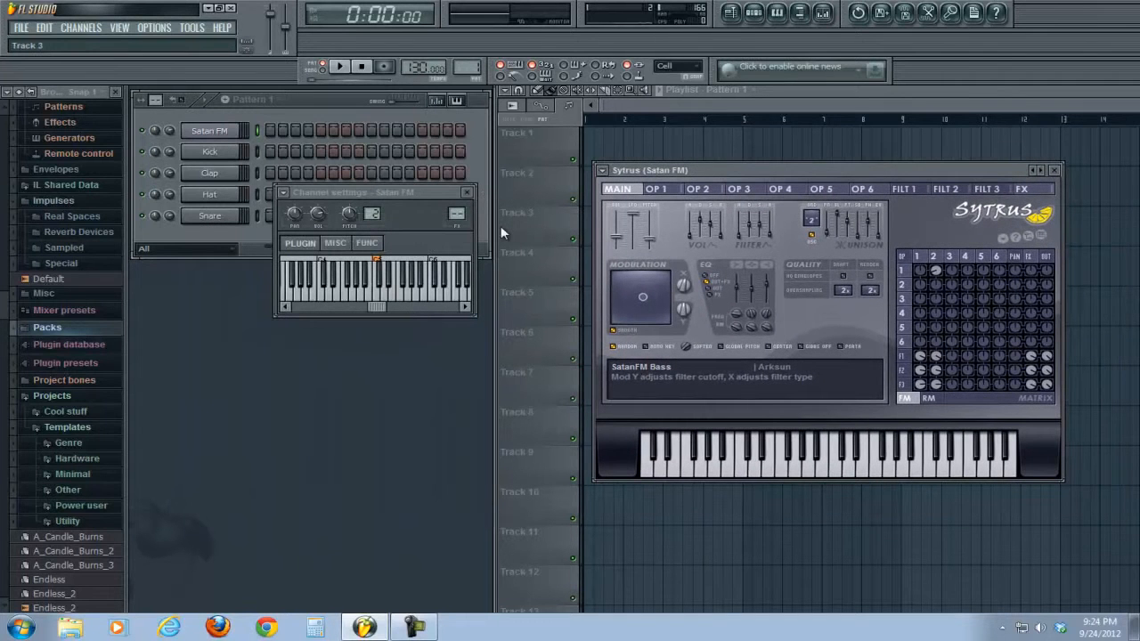
left_click_drag(456, 214, 453, 196)
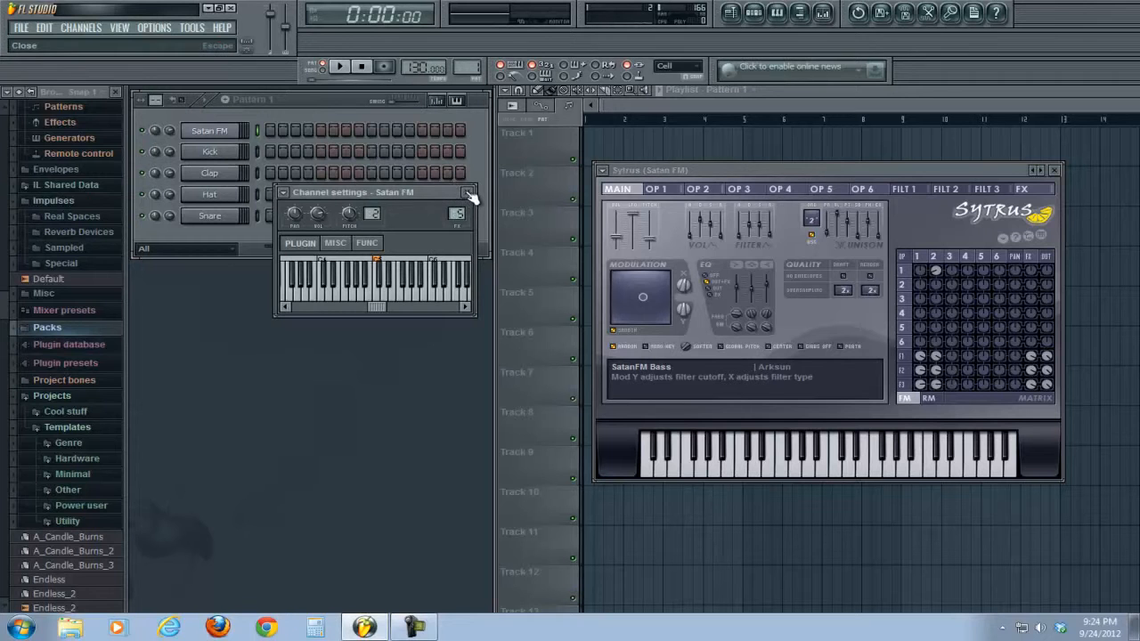
left_click(469, 194)
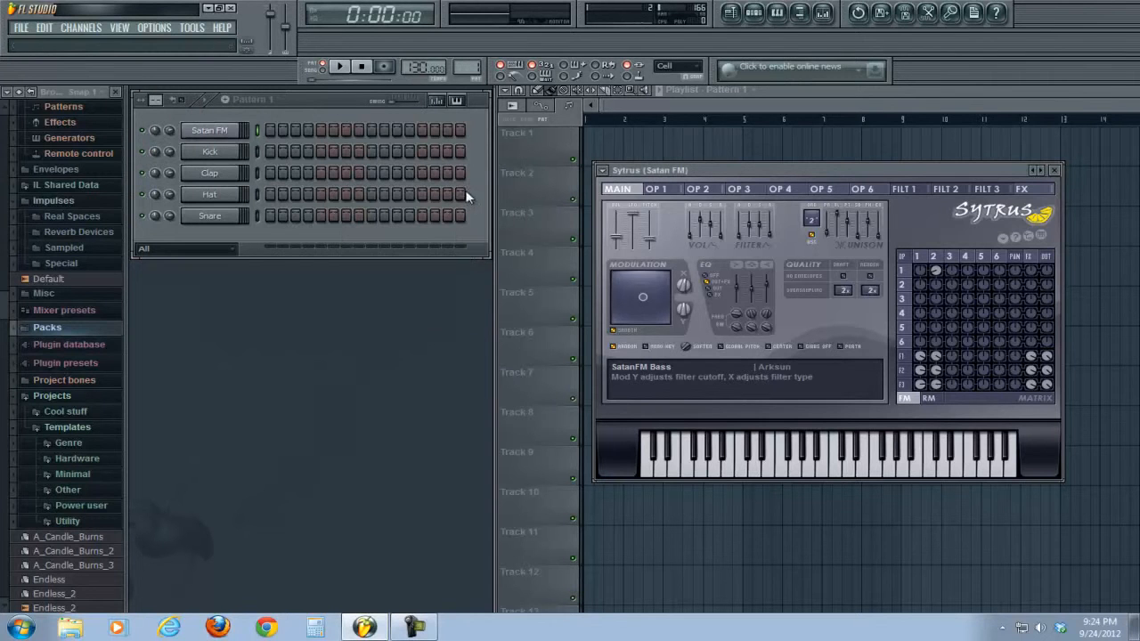
left_click(1058, 170)
- Show the whole mixer in the workspace and rename the Insert 5 track as Satan
left_click(823, 12)
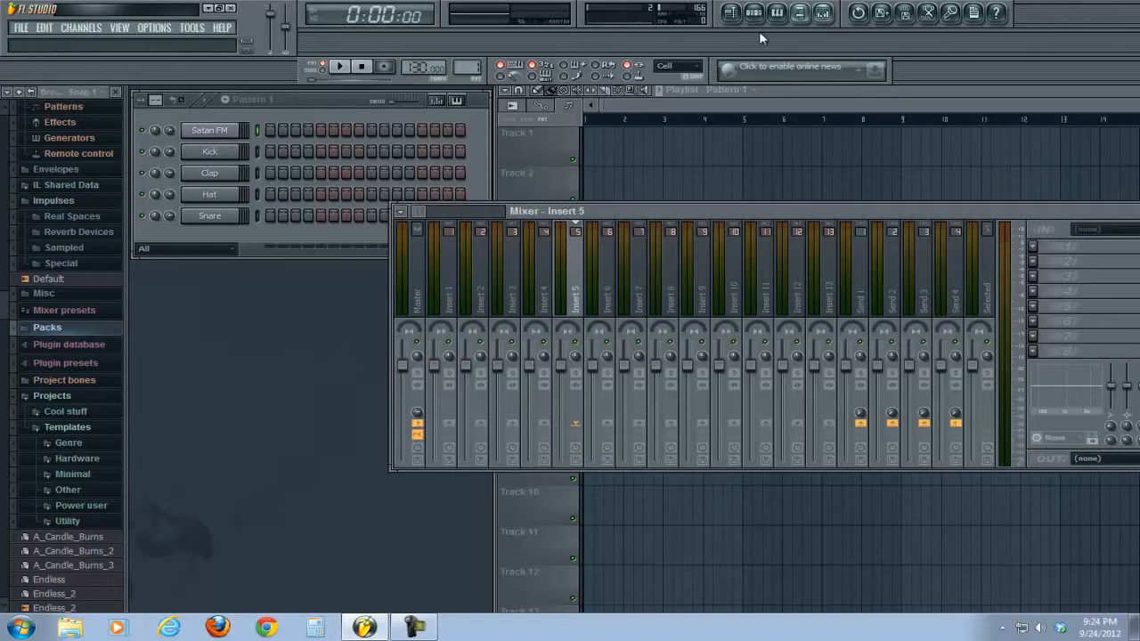
left_click_drag(847, 209, 609, 289)
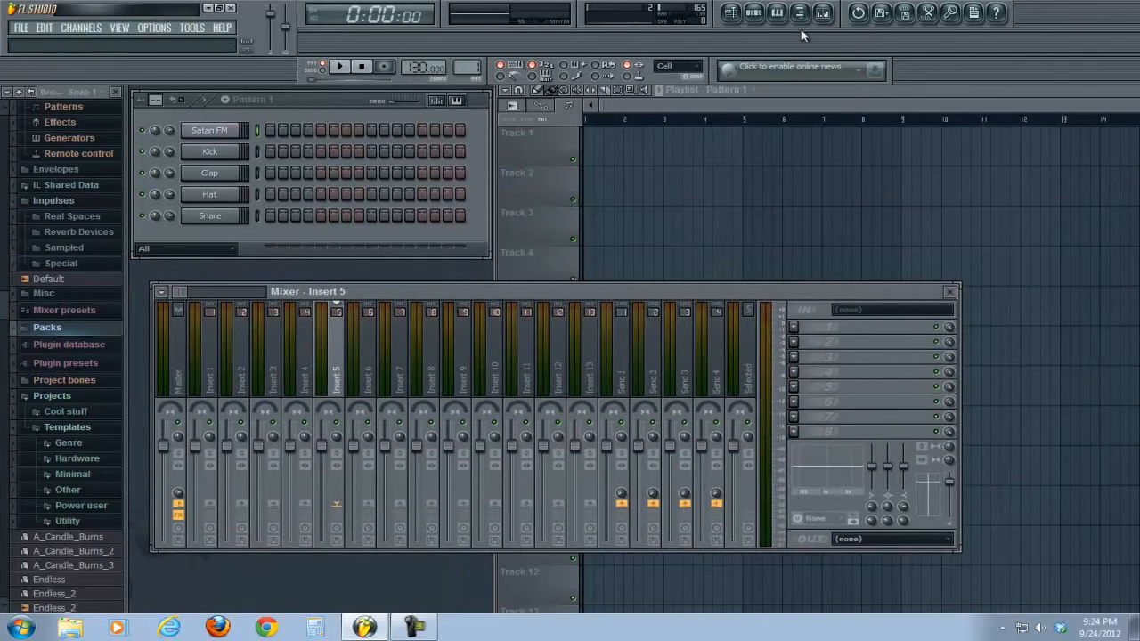
left_click(823, 13)
left_click(823, 14)
right_click(341, 375)
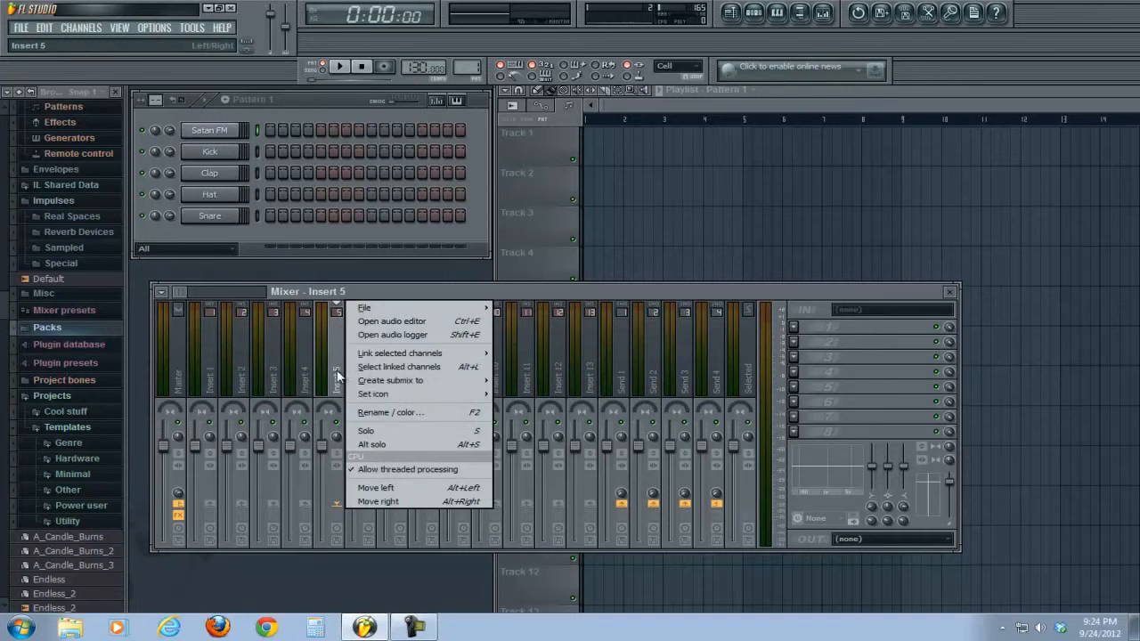
left_click(418, 410)
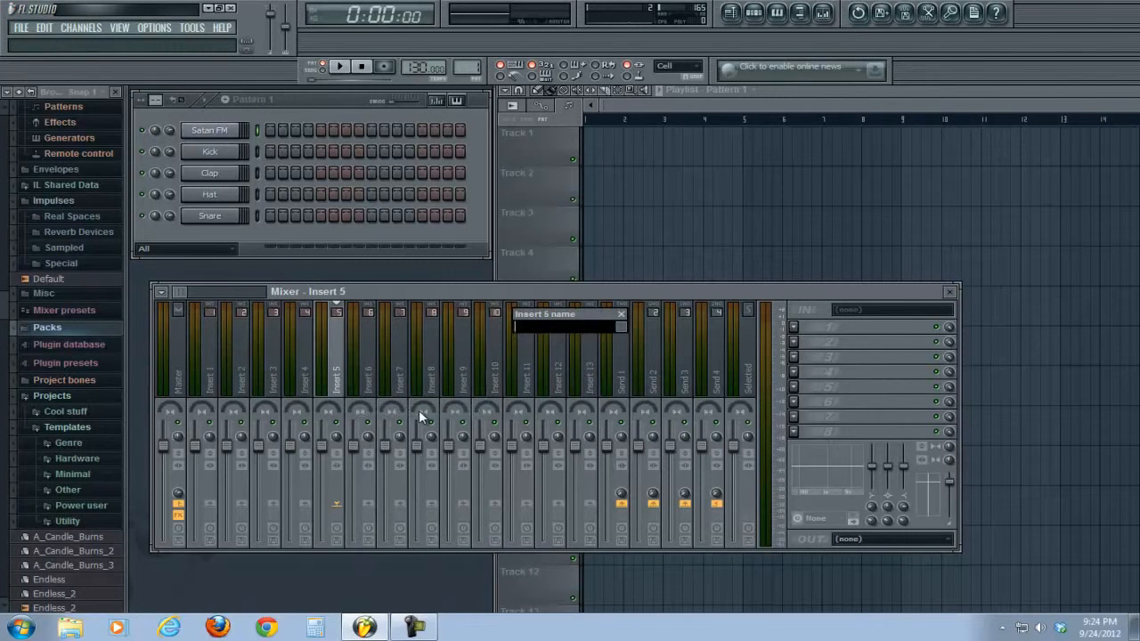
type("Satan")
key("Return")
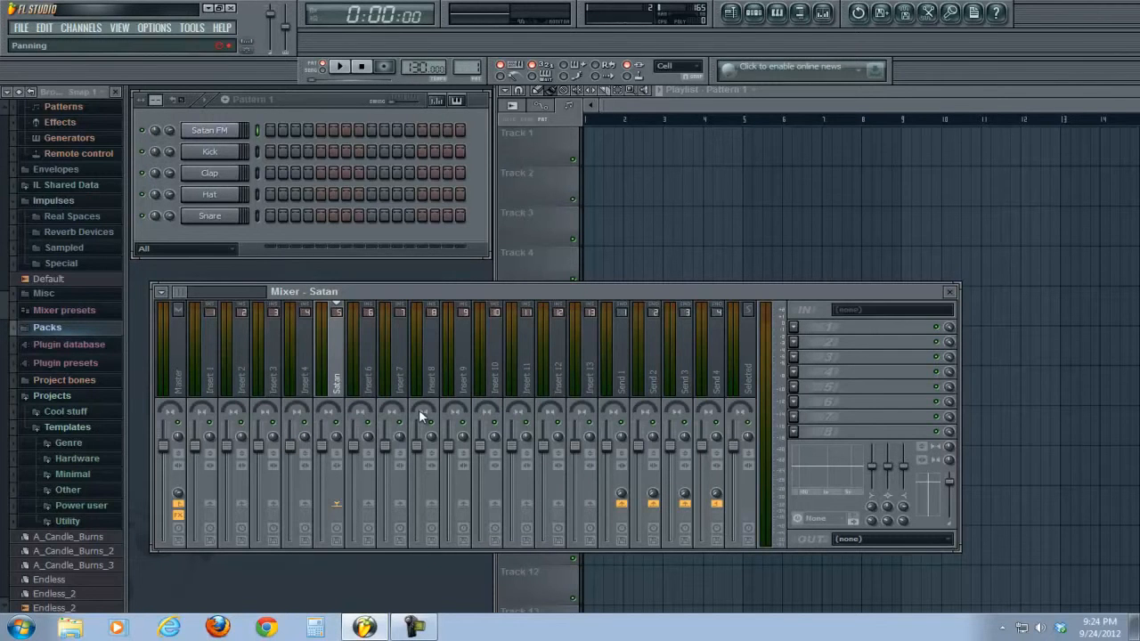
- Load Fruity Free Filter into the first effect slot of the Satan mixer track
left_click(308, 372)
left_click(335, 369)
left_click(795, 328)
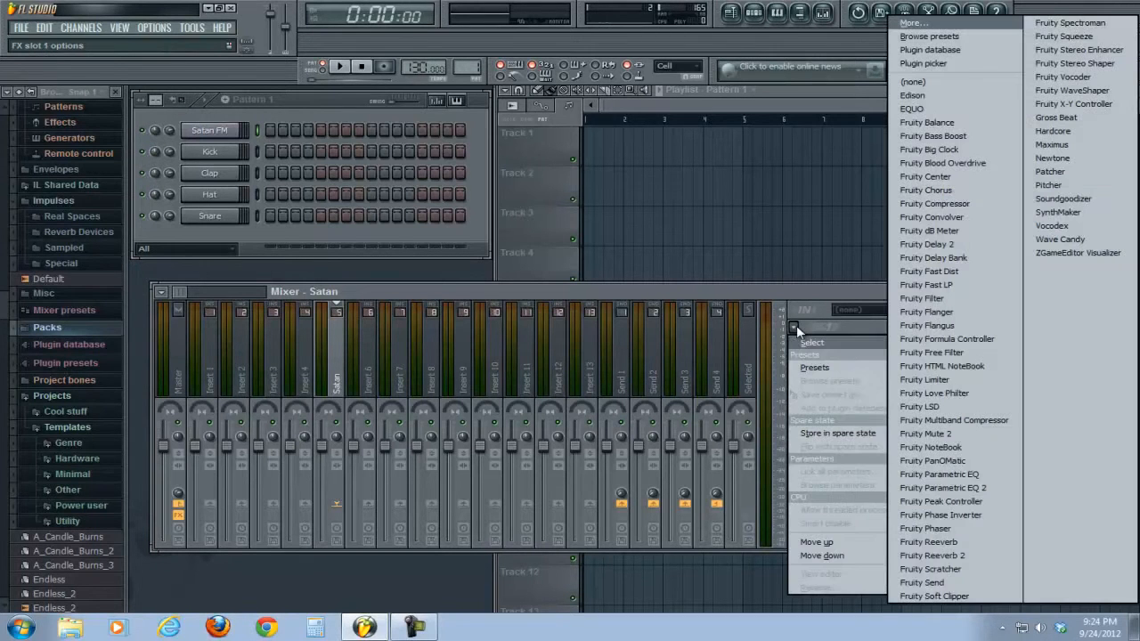
left_click(962, 356)
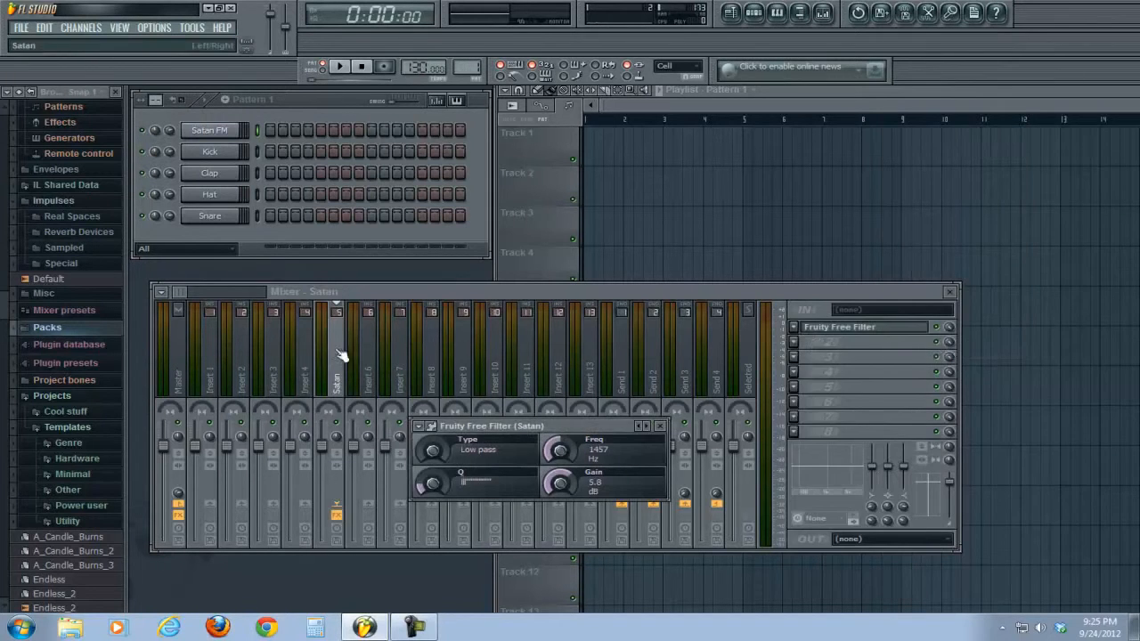
left_click(793, 328)
mouse_move(845, 340)
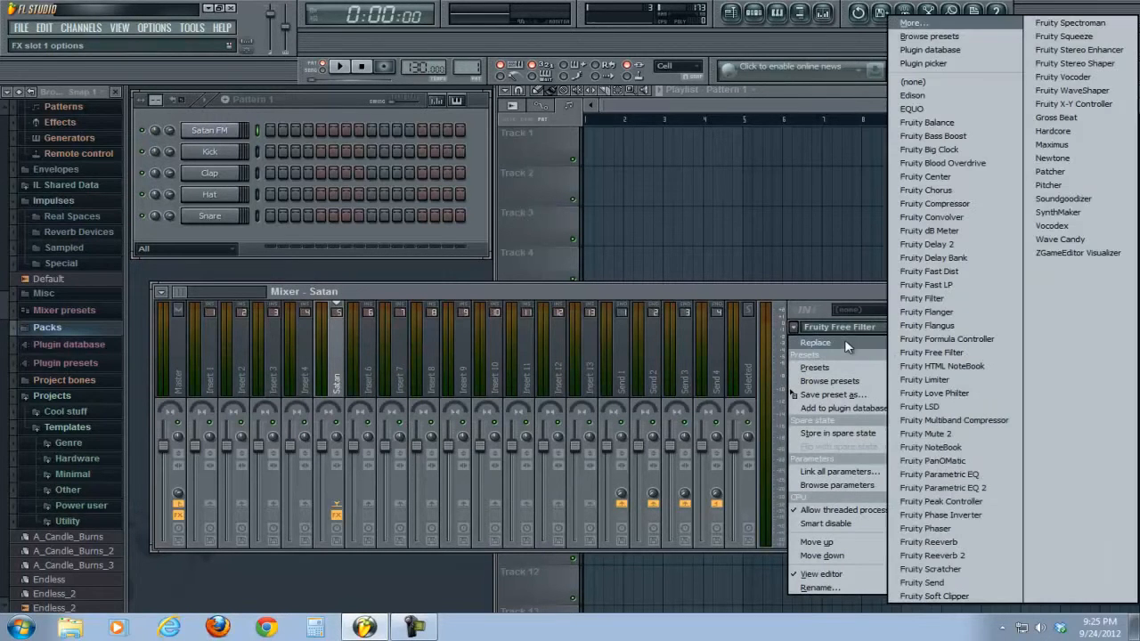
left_click(957, 357)
- Try out the Free Filter's type and frequency controls, leave the type at Low pass, and close its editor
left_click_drag(441, 453, 457, 278)
left_click_drag(460, 238, 454, 460)
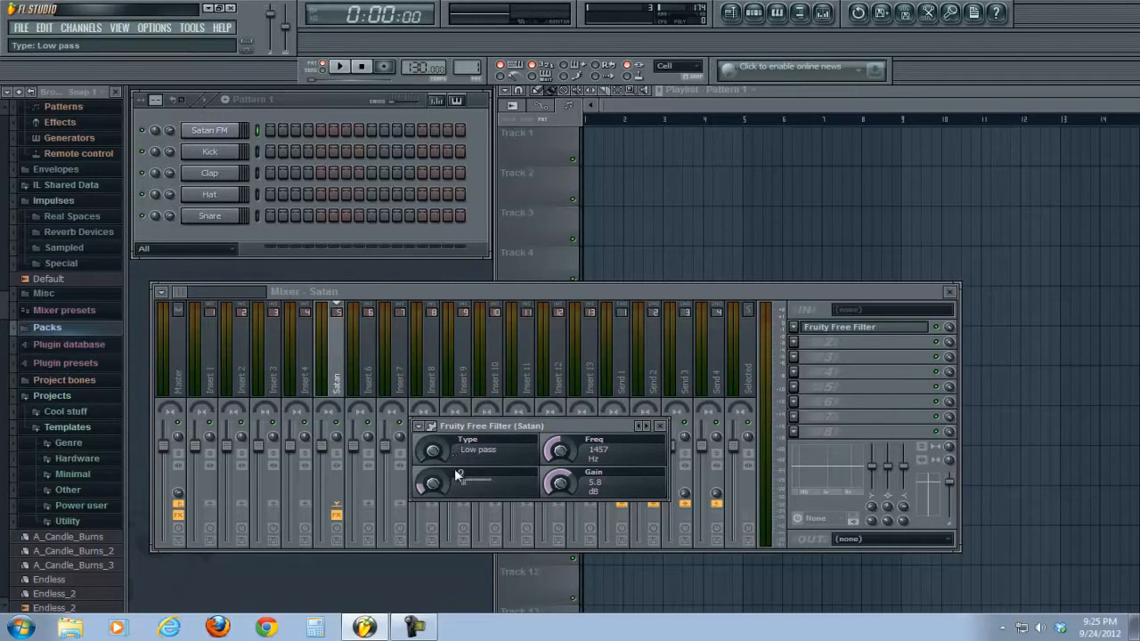
left_click_drag(555, 454, 577, 475)
left_click(660, 426)
- Open the Satan FM channel's piano roll and place a half-bar C4 note at the start of bar 1
right_click(232, 131)
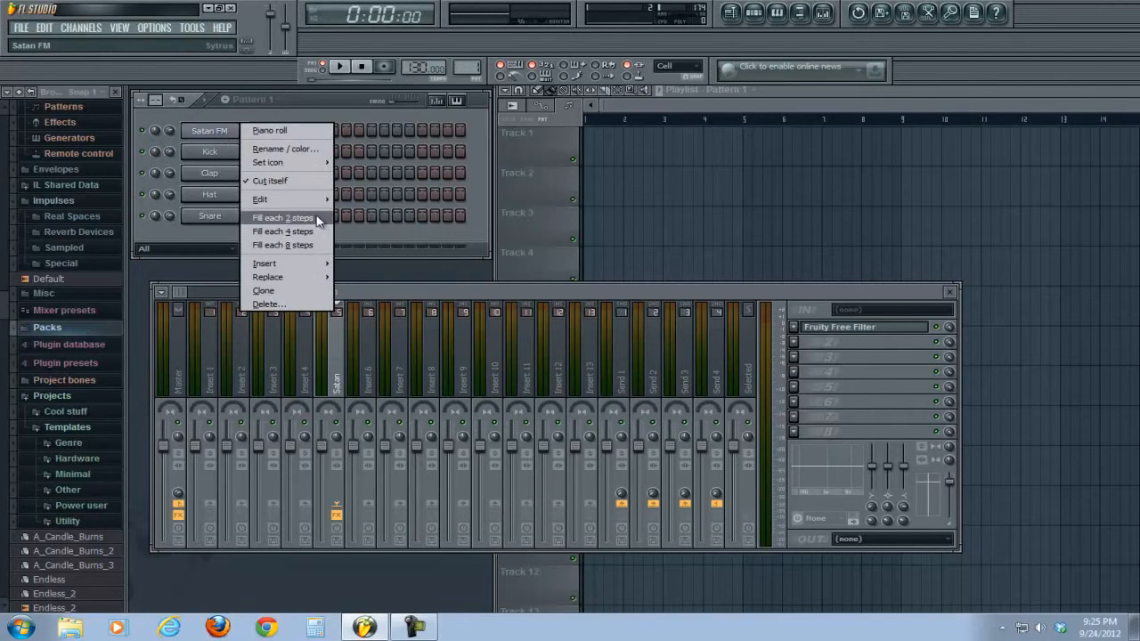
left_click(298, 132)
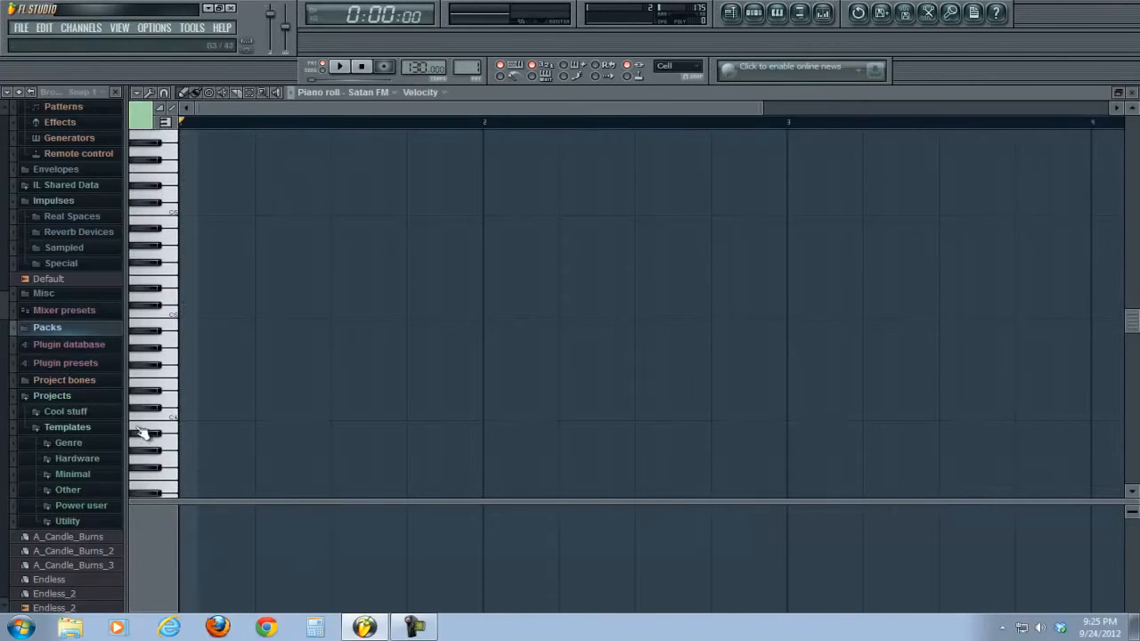
left_click(165, 419)
left_click(183, 416)
left_click_drag(253, 416, 322, 417)
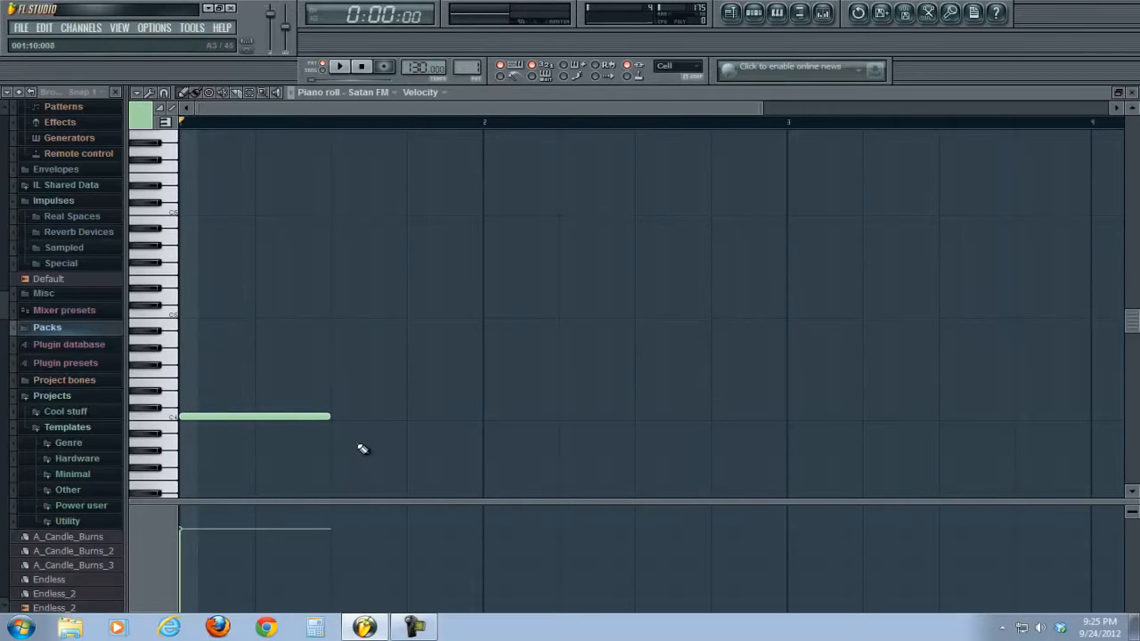
- Fill the second half of bar 1 with quarter-bar A#3 and G3 notes, and play the pattern back
left_click(333, 434)
left_click(380, 434)
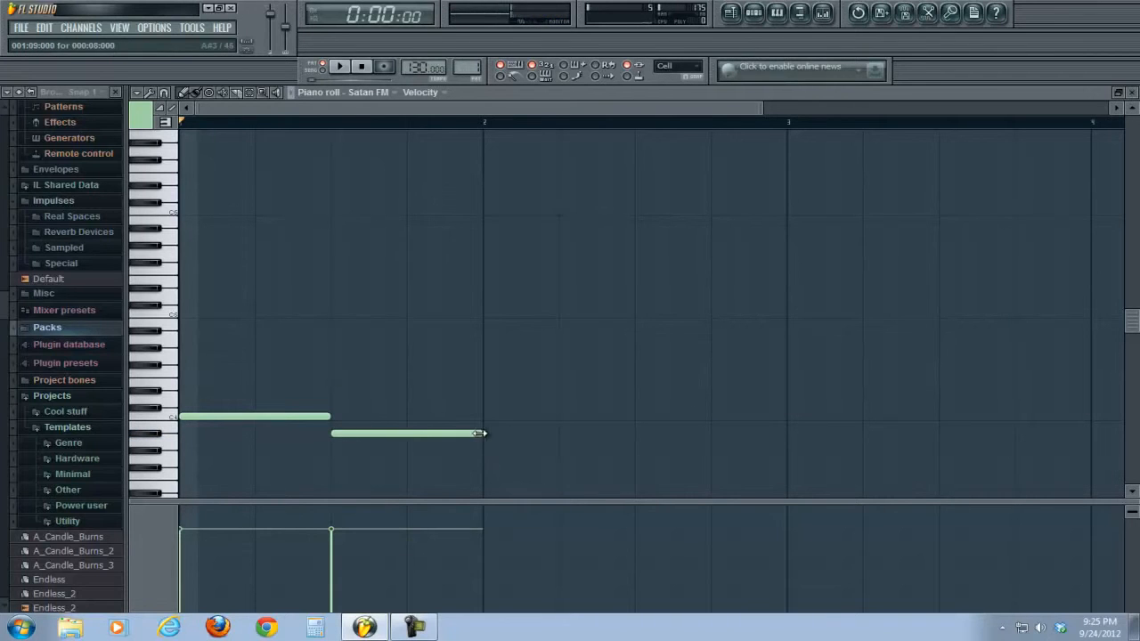
left_click_drag(481, 434, 407, 434)
left_click(409, 460)
left_click(425, 460)
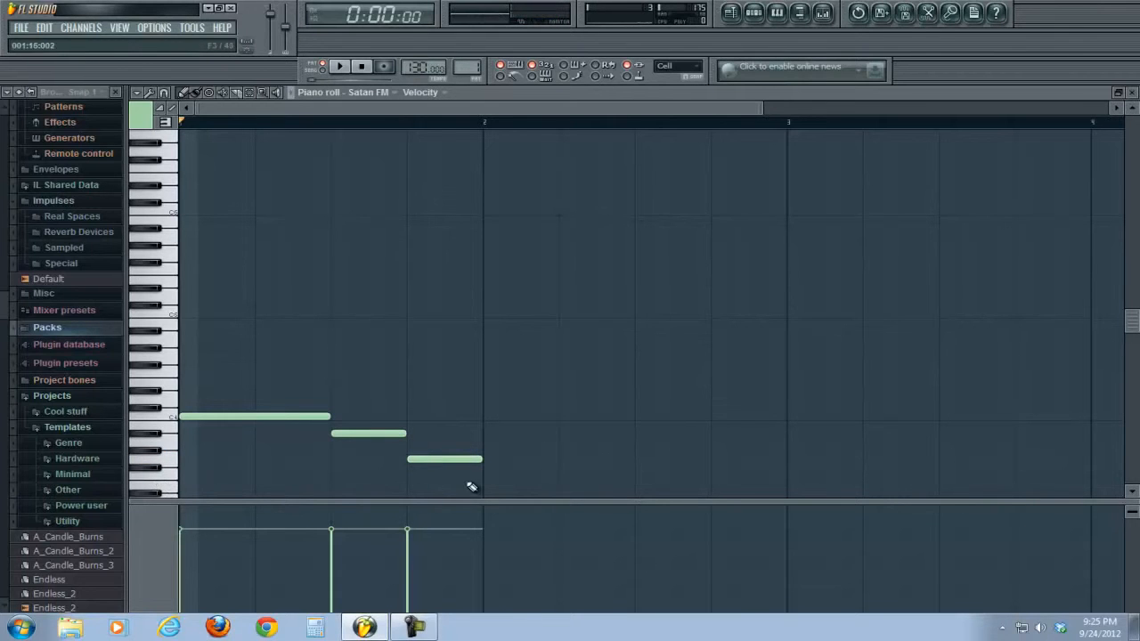
left_click(342, 68)
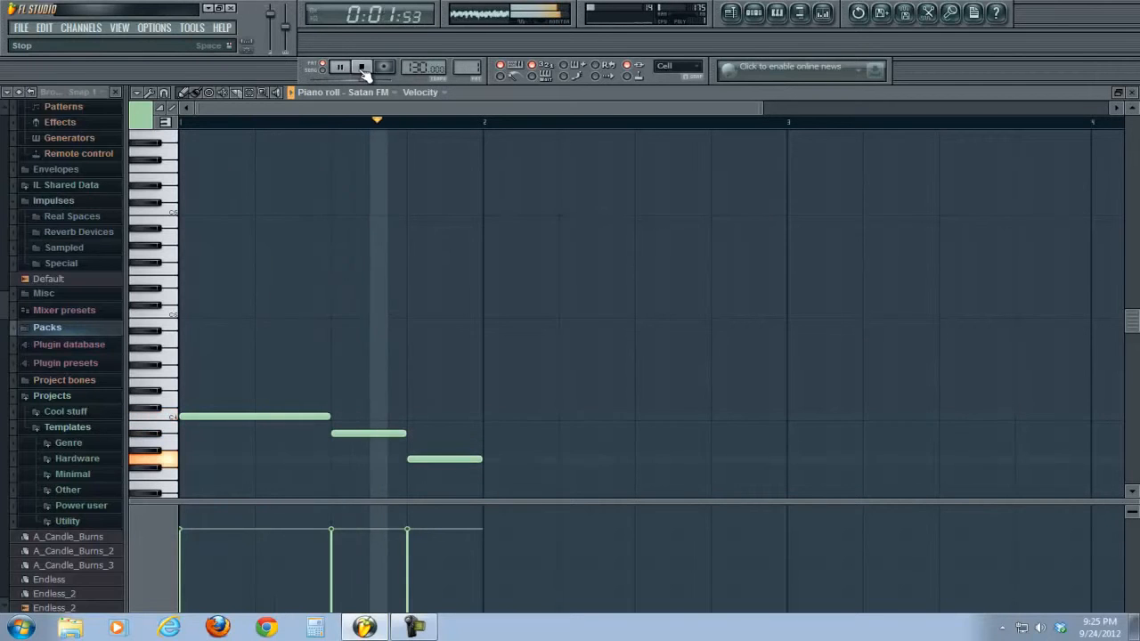
left_click(362, 68)
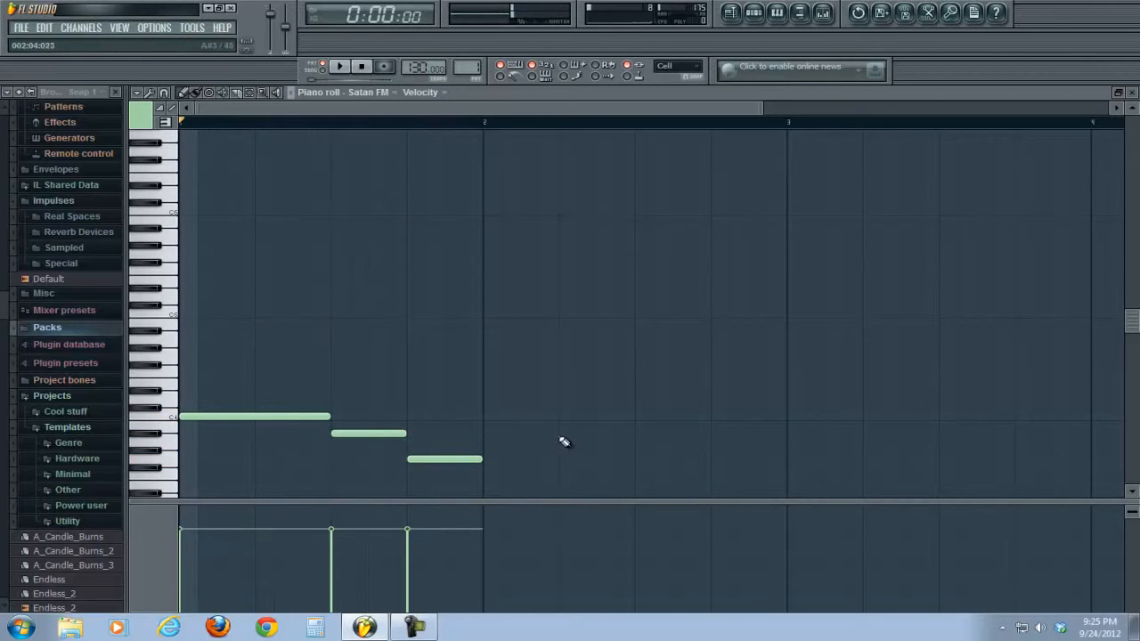
- Fill bar 2 with quarter-bar E4 and D4 notes and a half-bar A#3 note, and play the pattern
left_click(489, 382)
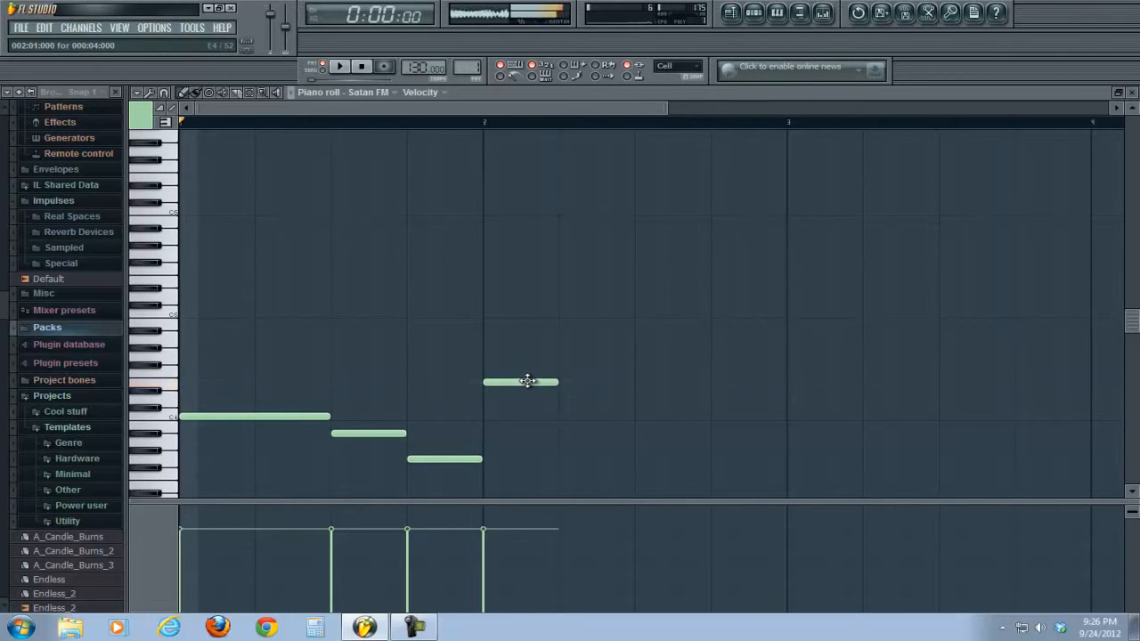
left_click(573, 401)
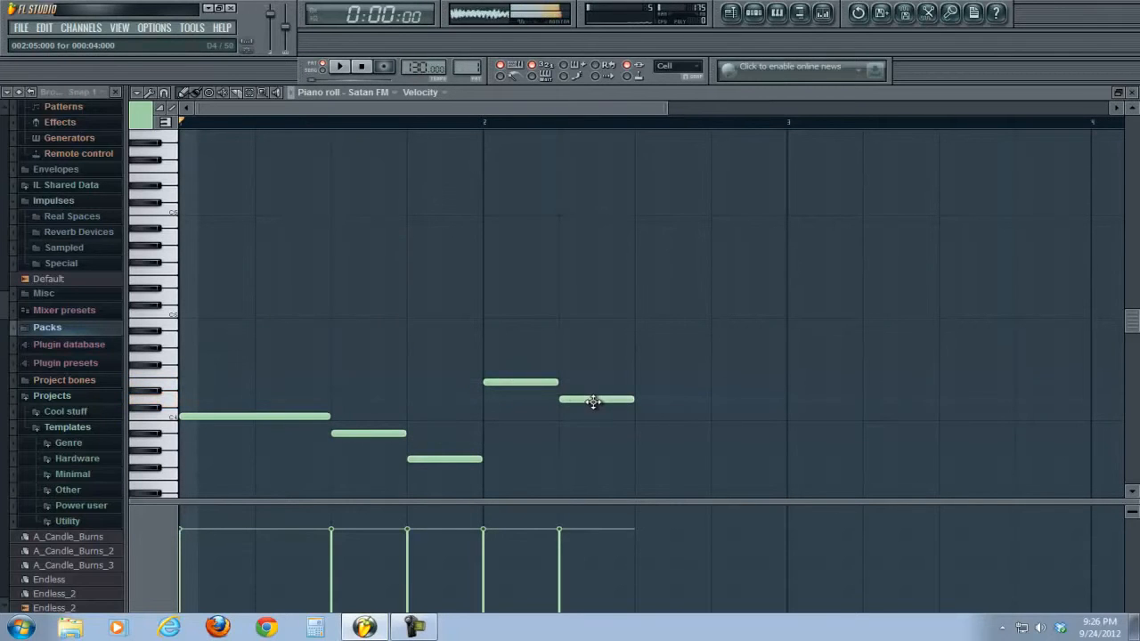
left_click(642, 434)
left_click_drag(712, 433, 787, 434)
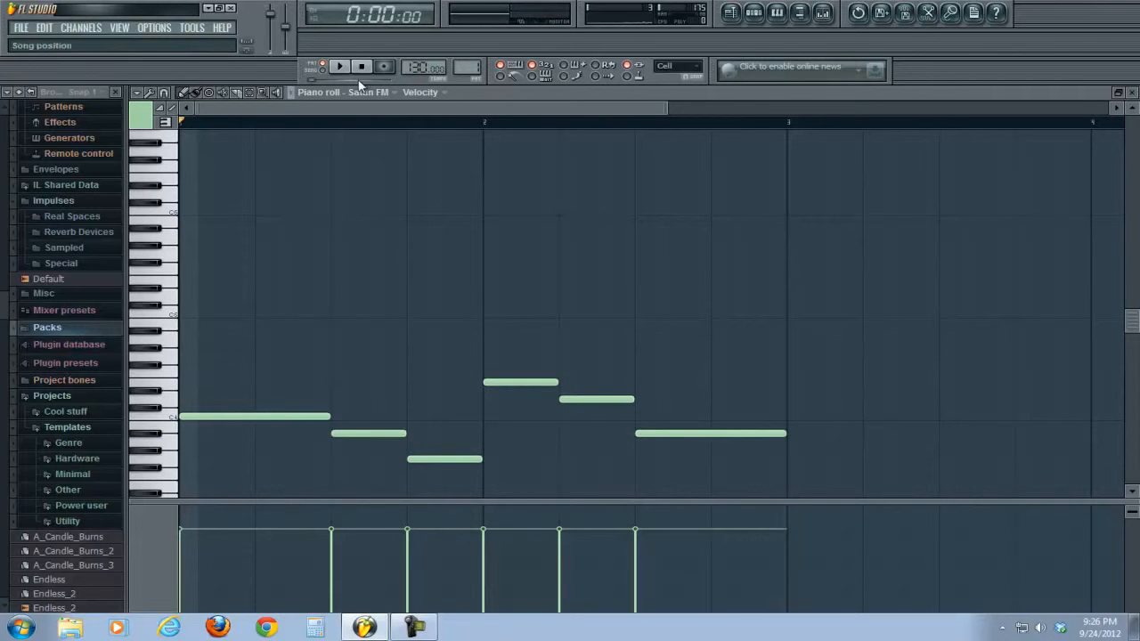
left_click(339, 66)
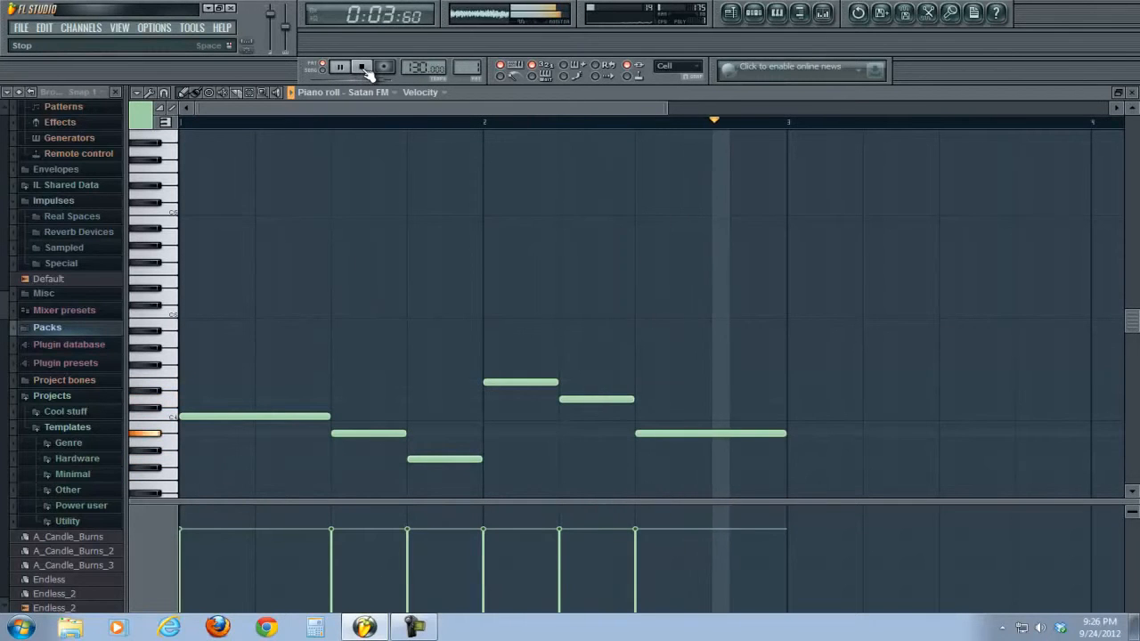
- Stop playback, close the piano roll, and place four back-to-back Pattern 1 clips on playlist Track 1 from bar 1
left_click(362, 67)
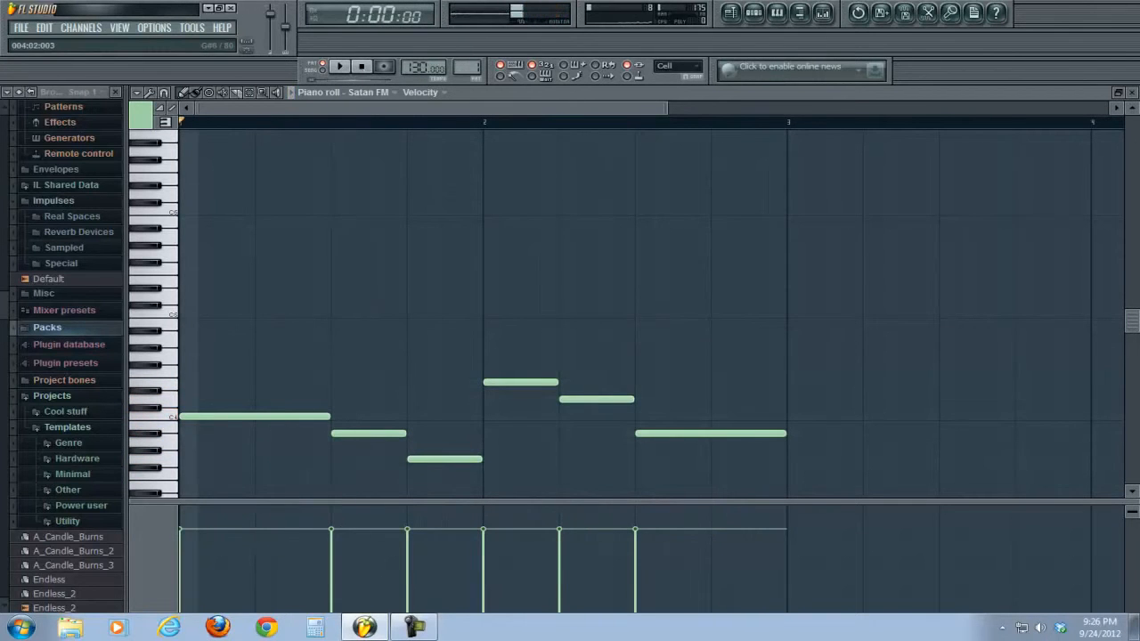
left_click(1132, 93)
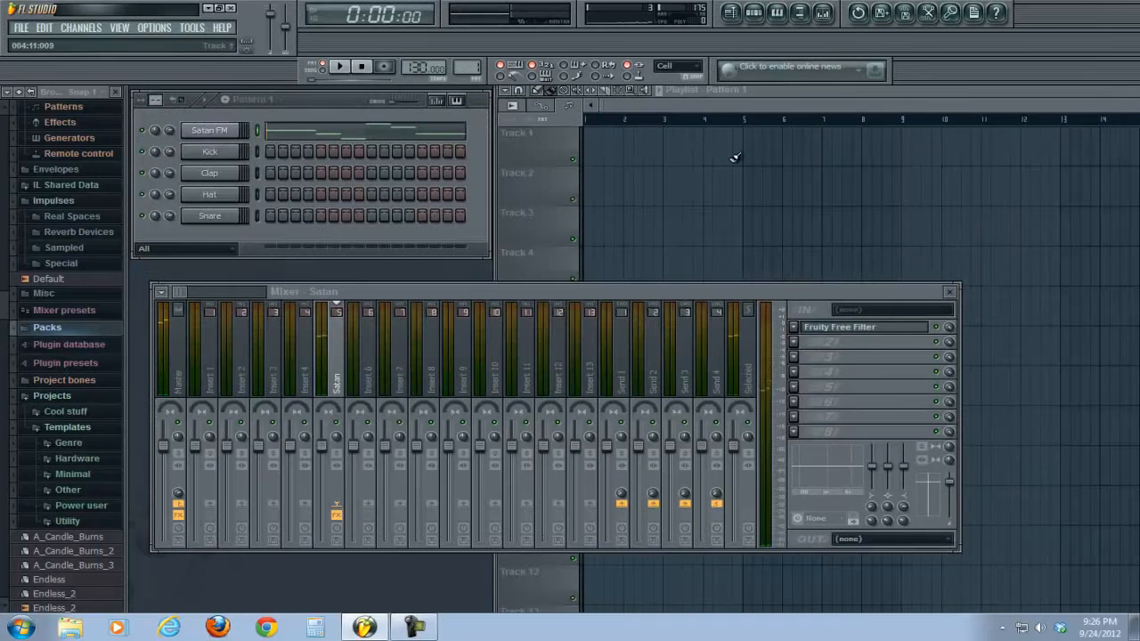
left_click(594, 152)
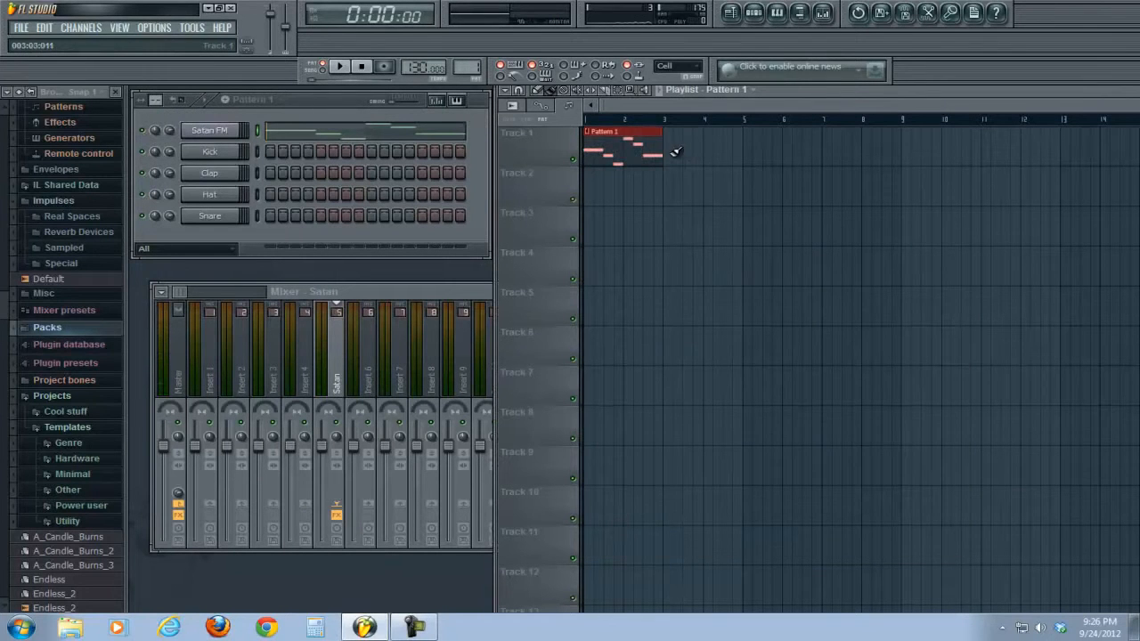
left_click(673, 152)
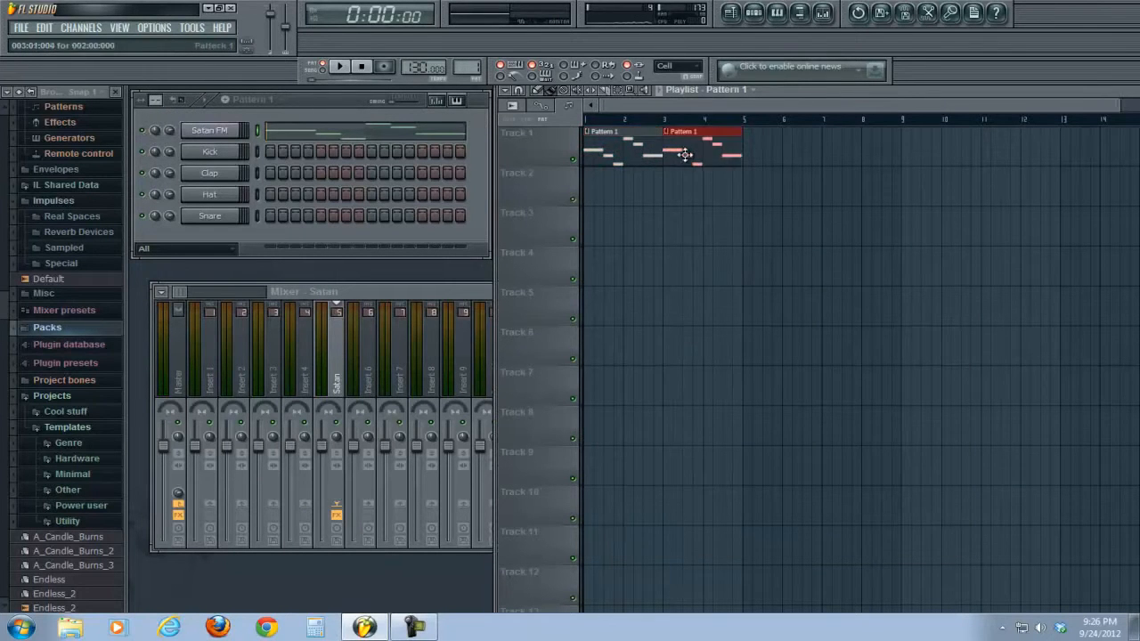
left_click(753, 157)
left_click(833, 155)
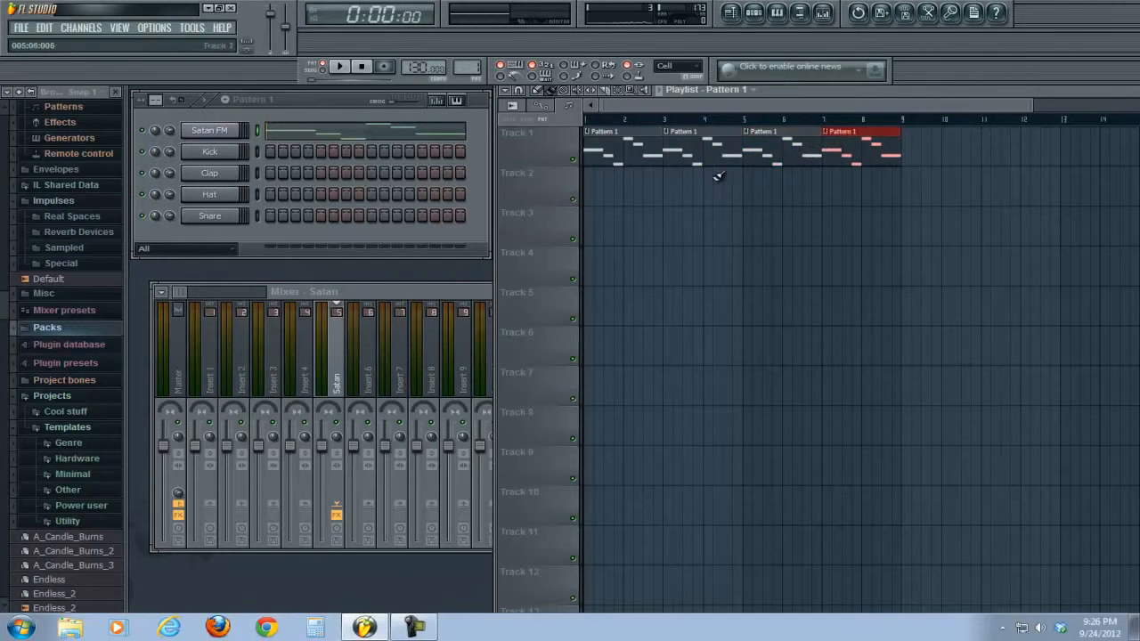
- Open the Satan track's Fruity Free Filter and edit its Freq events in a maximized Satan FM piano roll
left_click(415, 291)
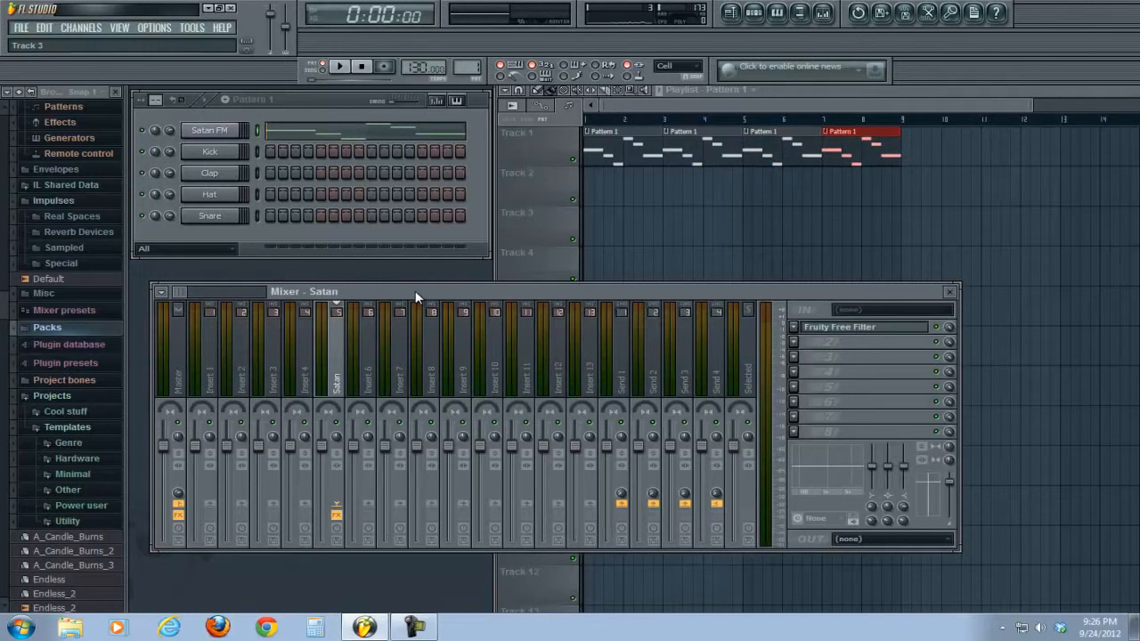
right_click(226, 133)
left_click(251, 130)
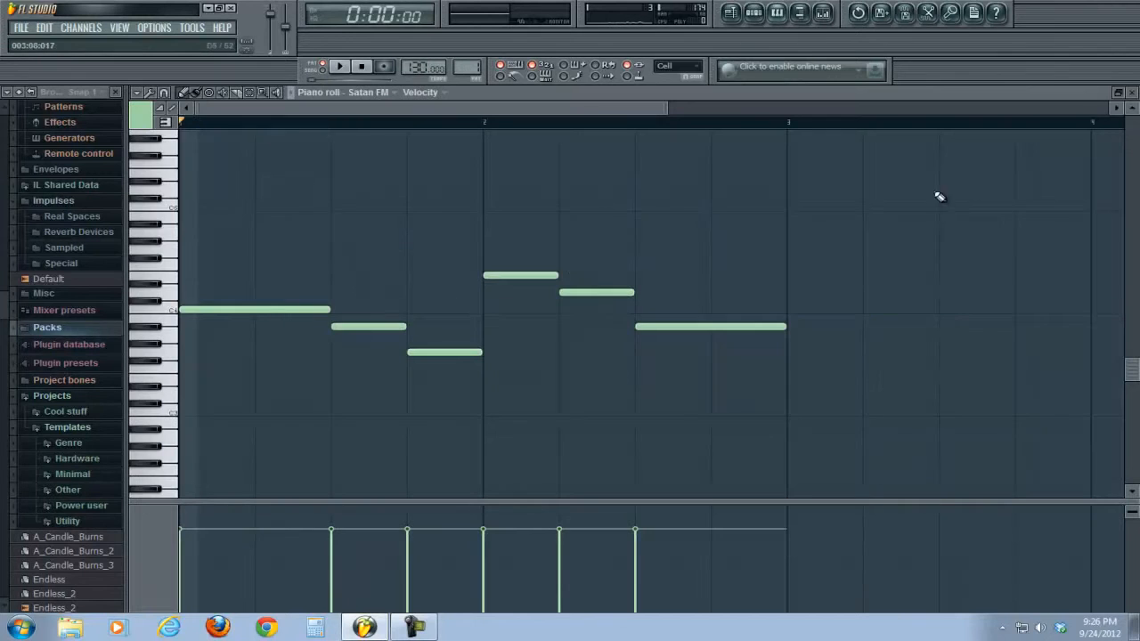
left_click(1118, 93)
left_click(869, 330)
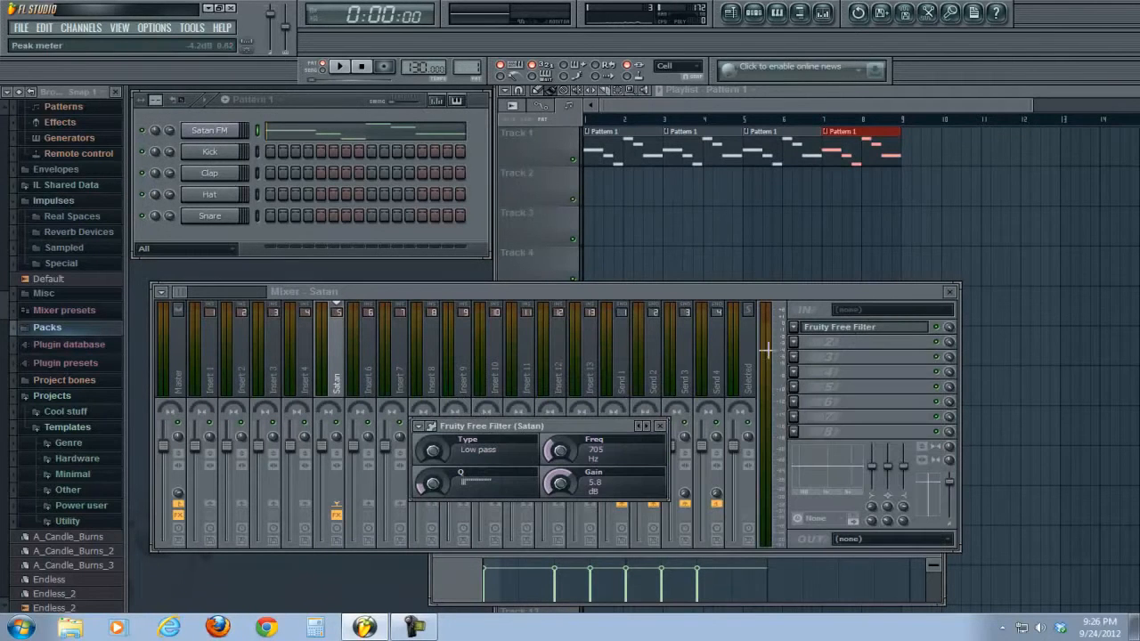
right_click(560, 450)
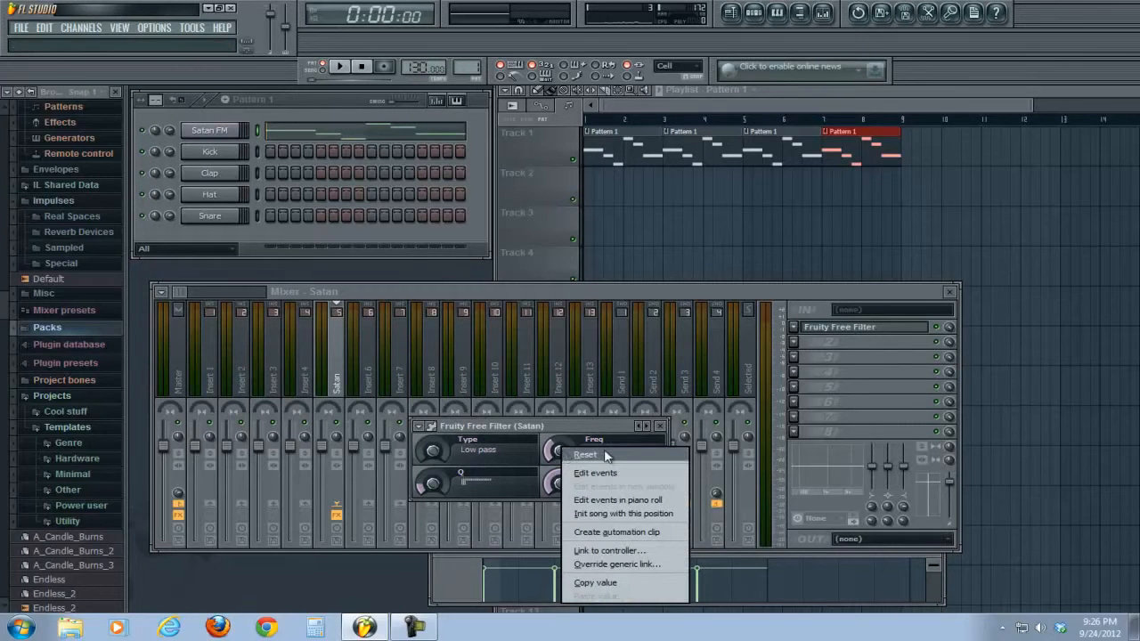
left_click(643, 503)
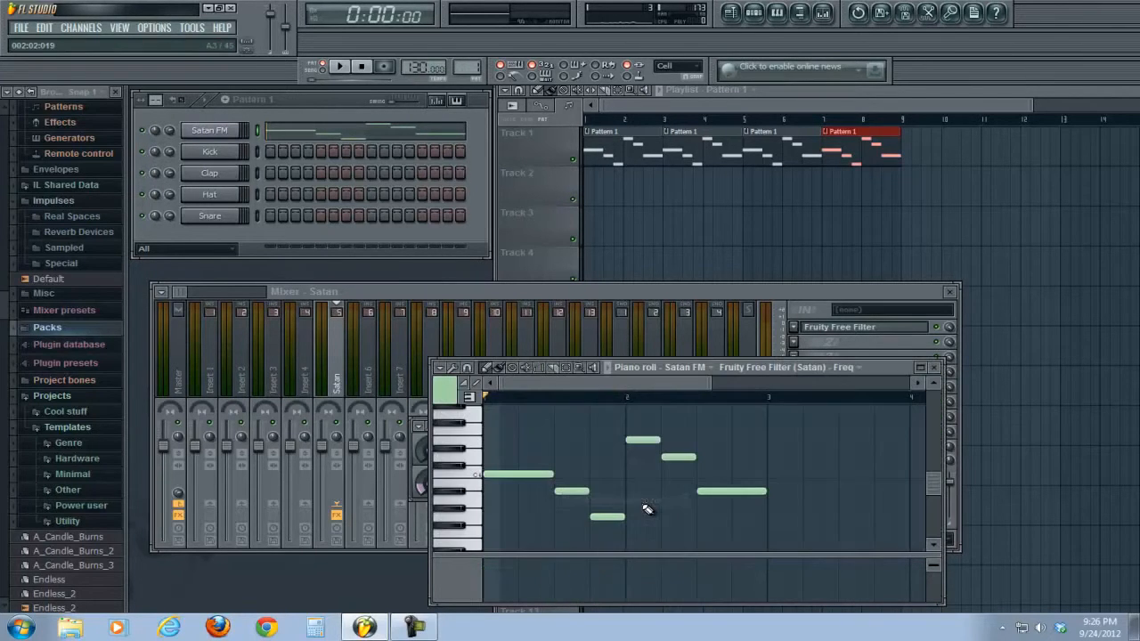
left_click(923, 368)
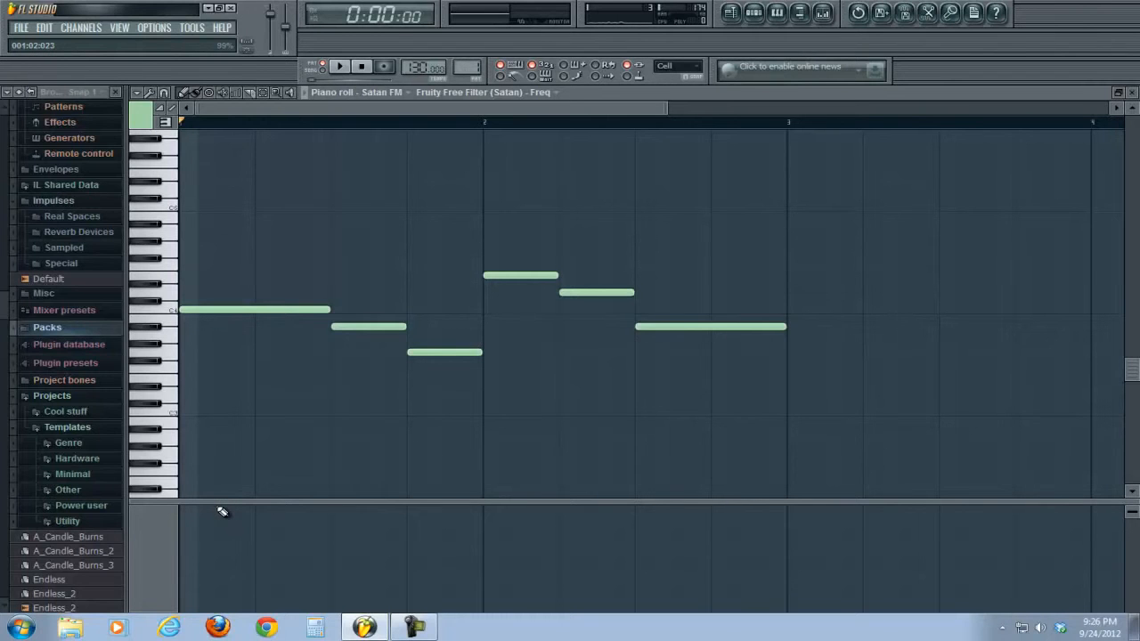
- Draw four equal rising frequency ramps, each an eighth of a bar long, across the first half of bar 1
mouse_move(223, 512)
left_mouse_down()
mouse_move(184, 611)
mouse_move(231, 497)
mouse_move(180, 611)
mouse_move(249, 546)
mouse_move(251, 558)
left_mouse_up()
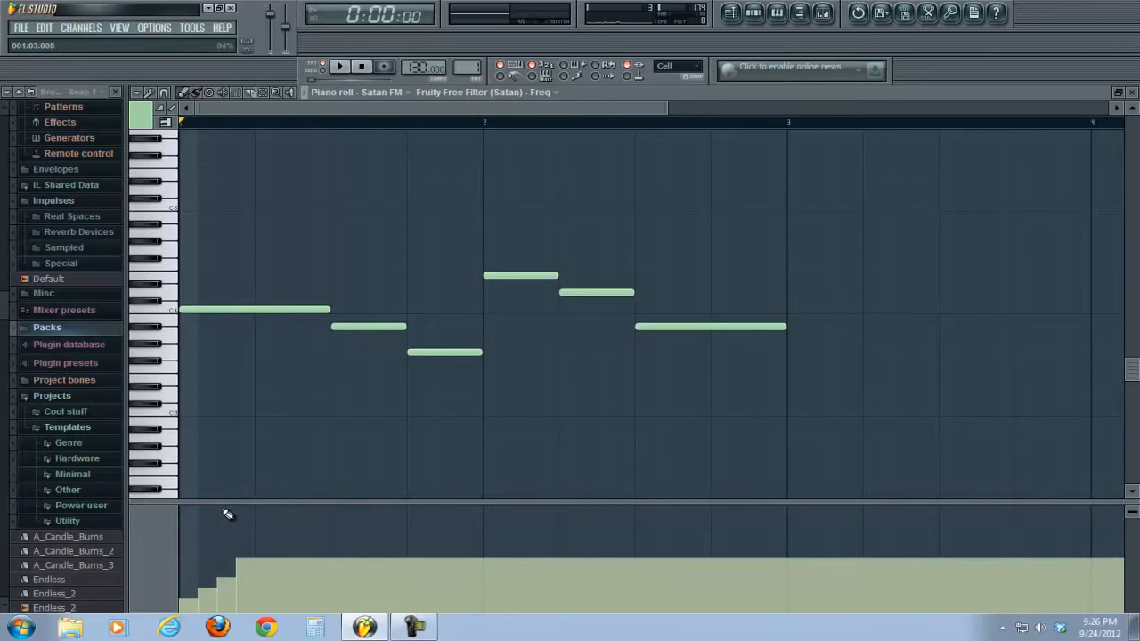
left_click_drag(222, 512, 168, 618)
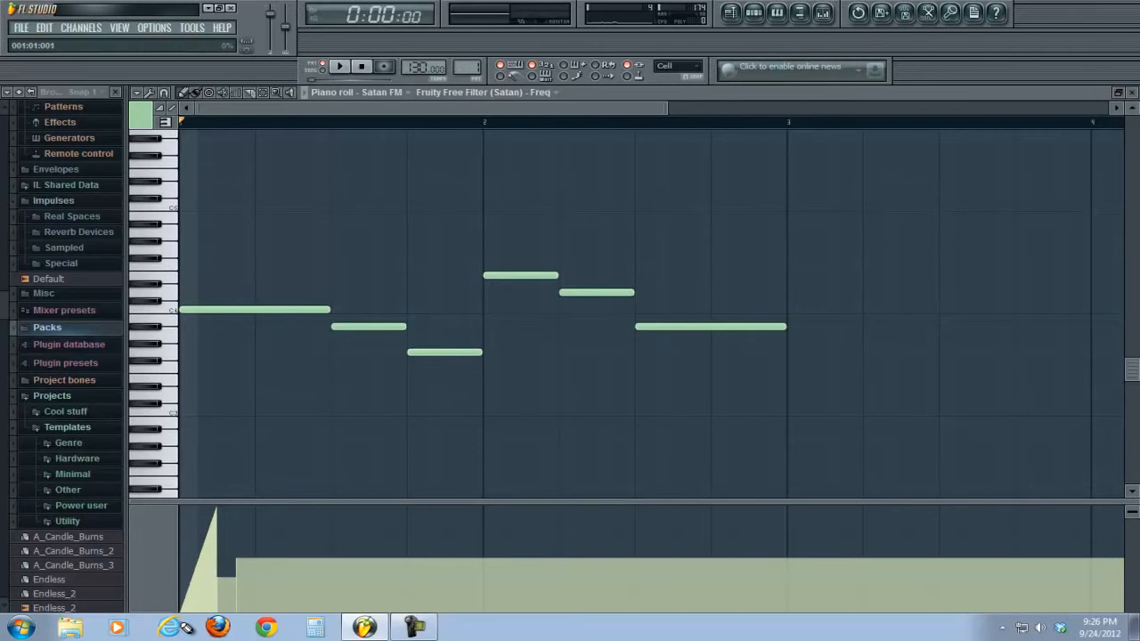
left_click_drag(260, 514, 219, 627)
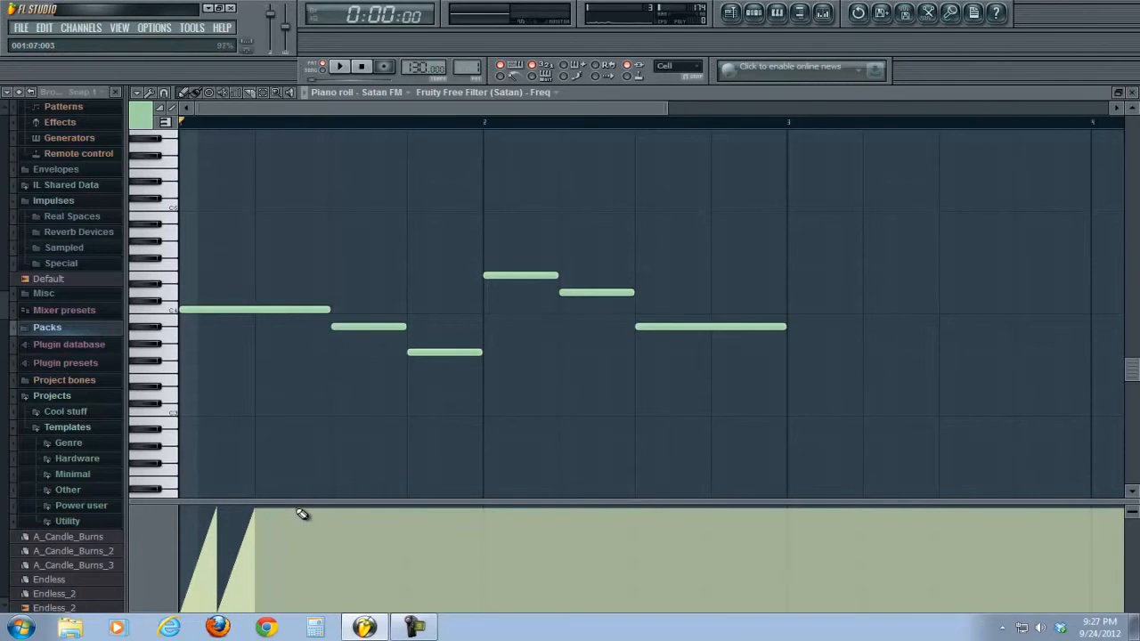
left_click_drag(301, 515, 264, 627)
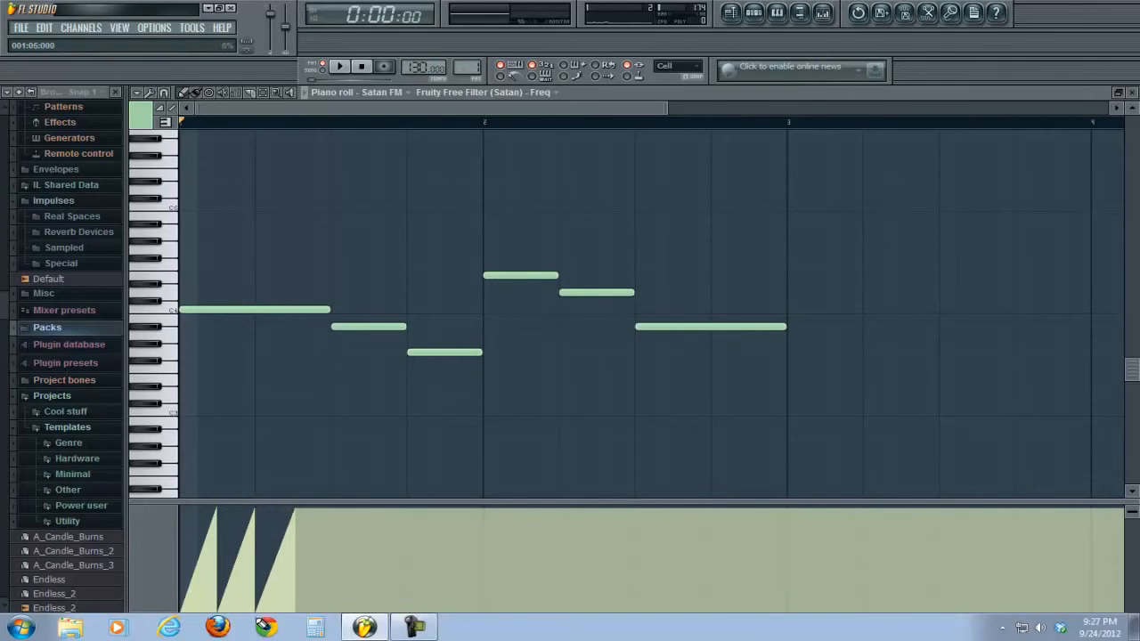
left_click_drag(338, 514, 303, 619)
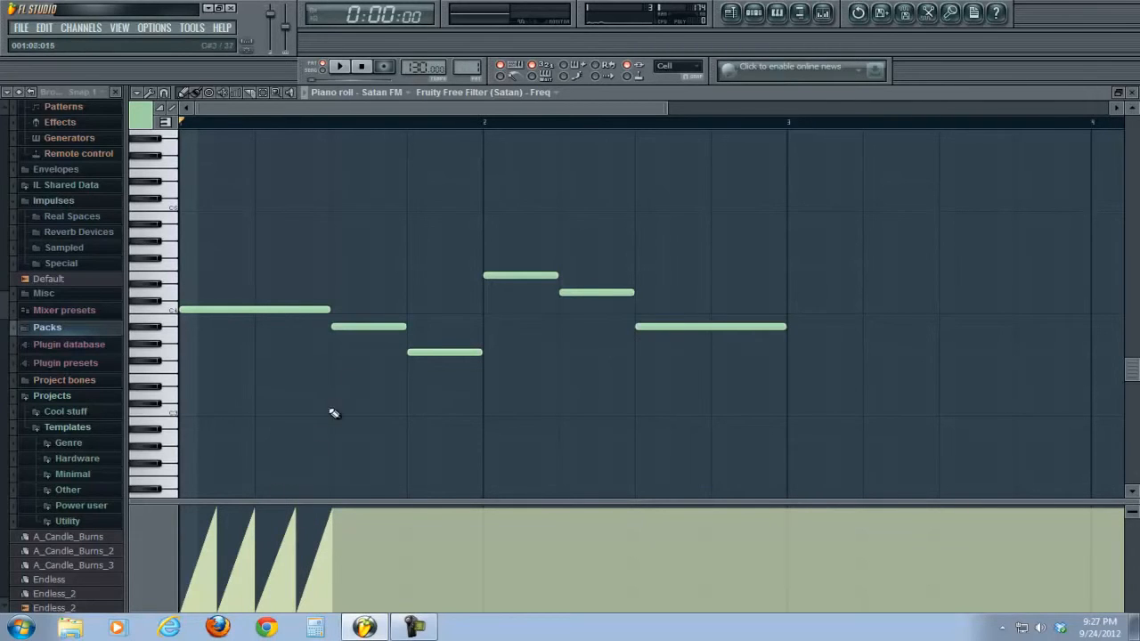
- Apply a square LFO with End settings to bar 1's second half, raising both values and the start range so the pulses shrink toward maximum
left_click_drag(335, 124, 481, 124)
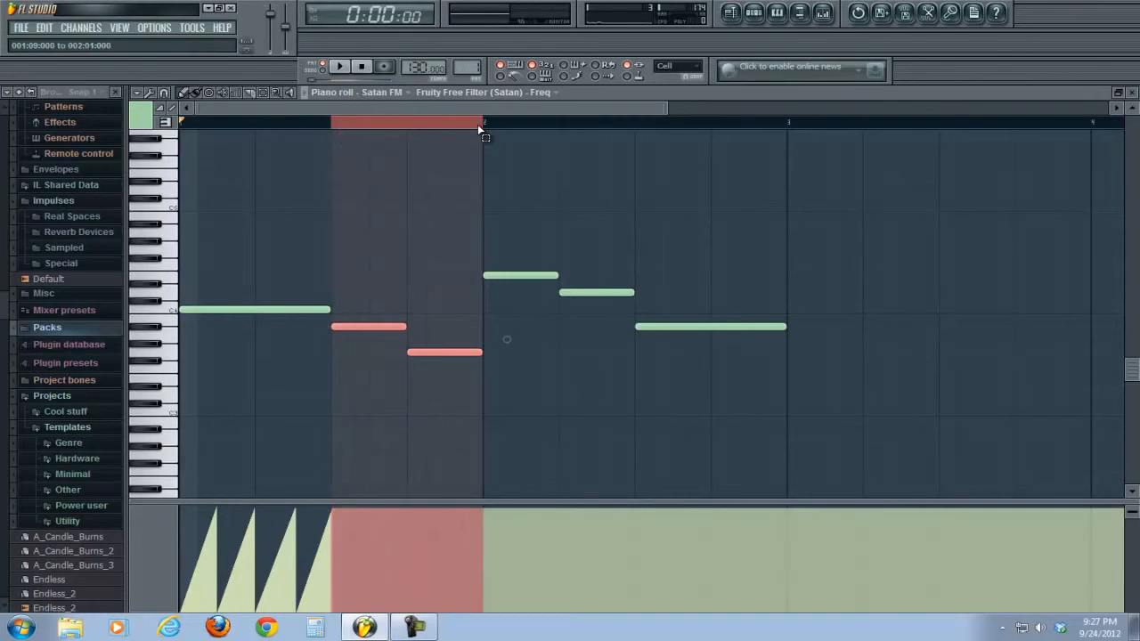
left_click(142, 95)
mouse_move(154, 134)
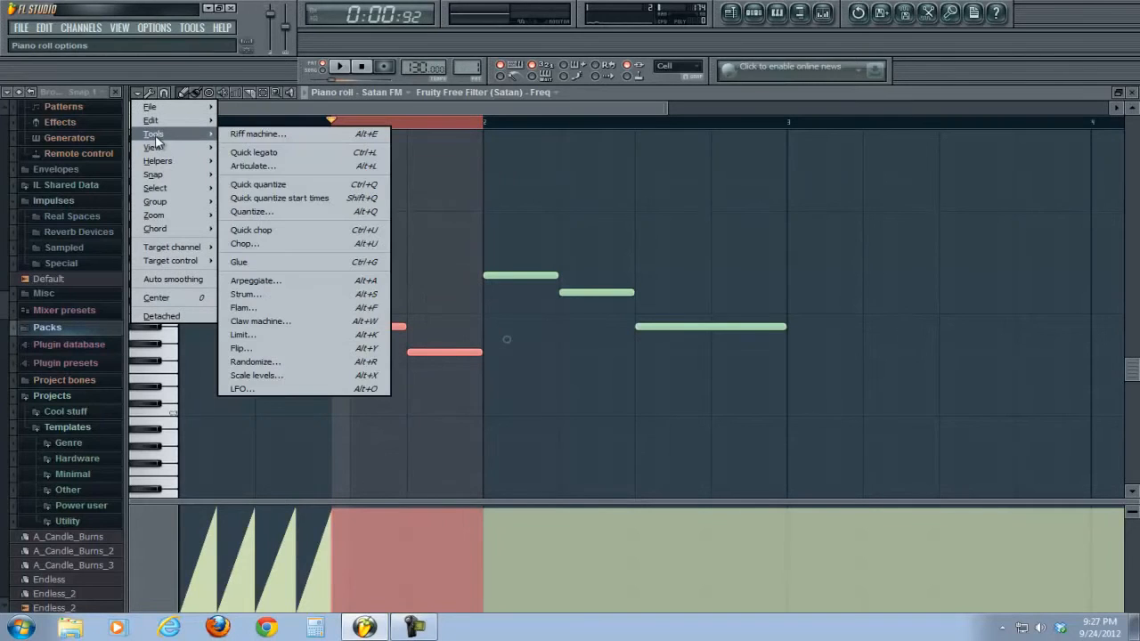
left_click(318, 391)
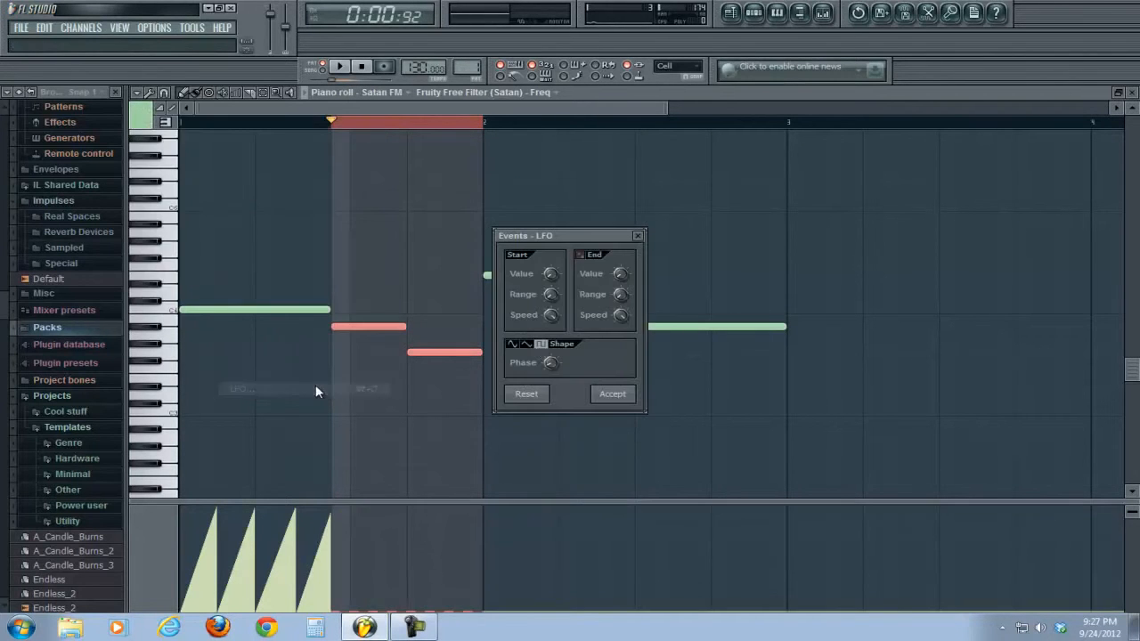
left_click(580, 255)
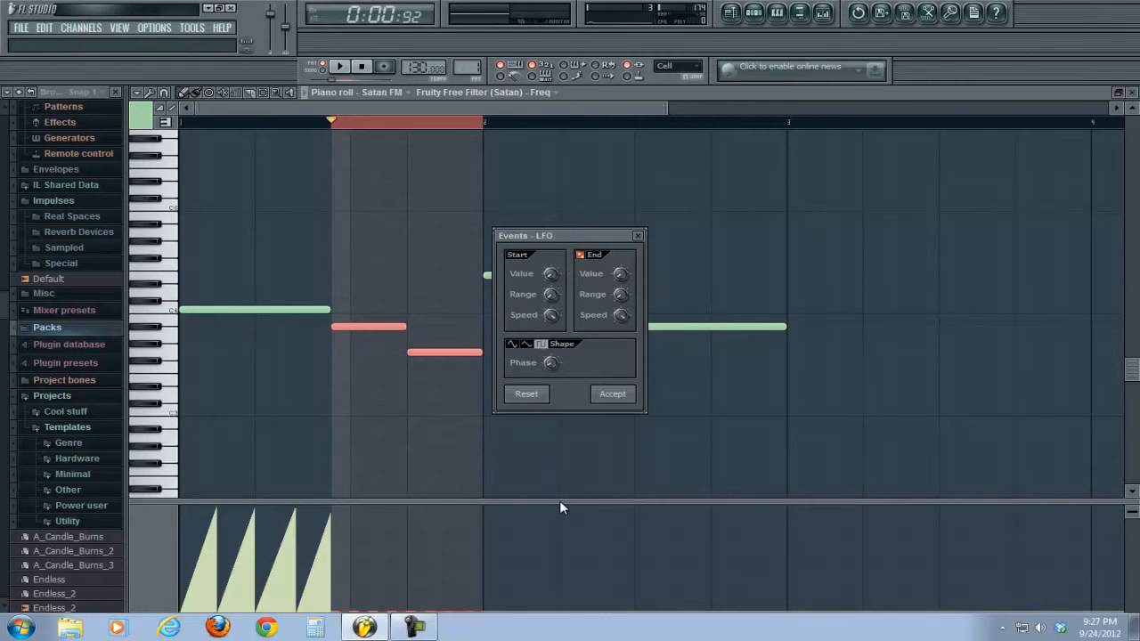
left_click_drag(552, 280, 557, 236)
mouse_move(619, 275)
left_mouse_down()
mouse_move(639, 158)
mouse_move(664, 96)
left_mouse_up()
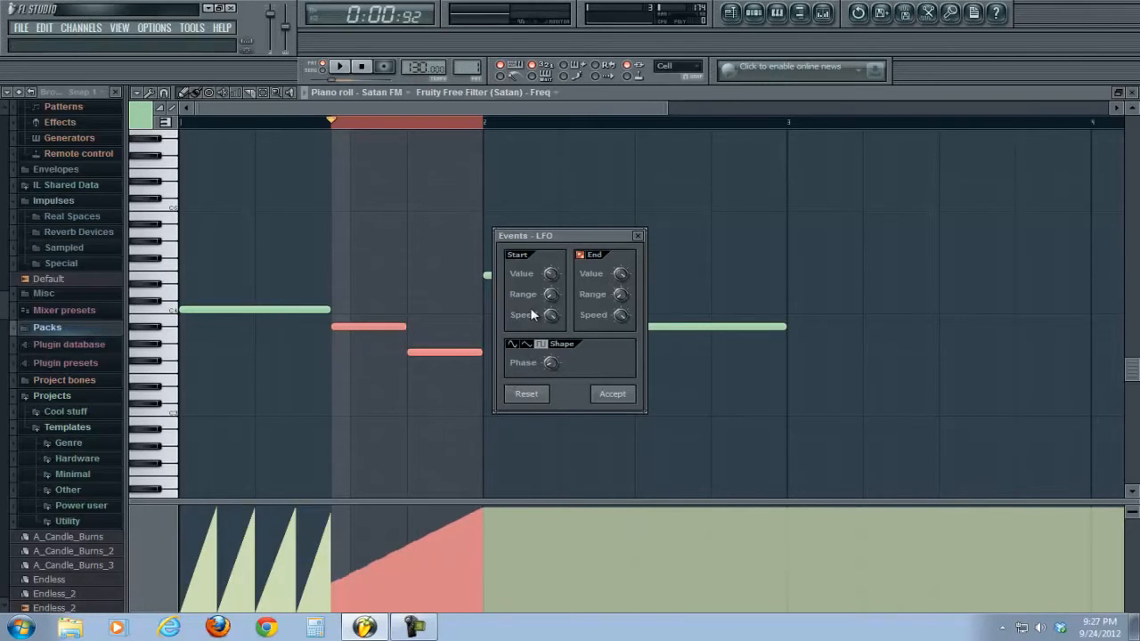
left_click_drag(552, 299, 561, 228)
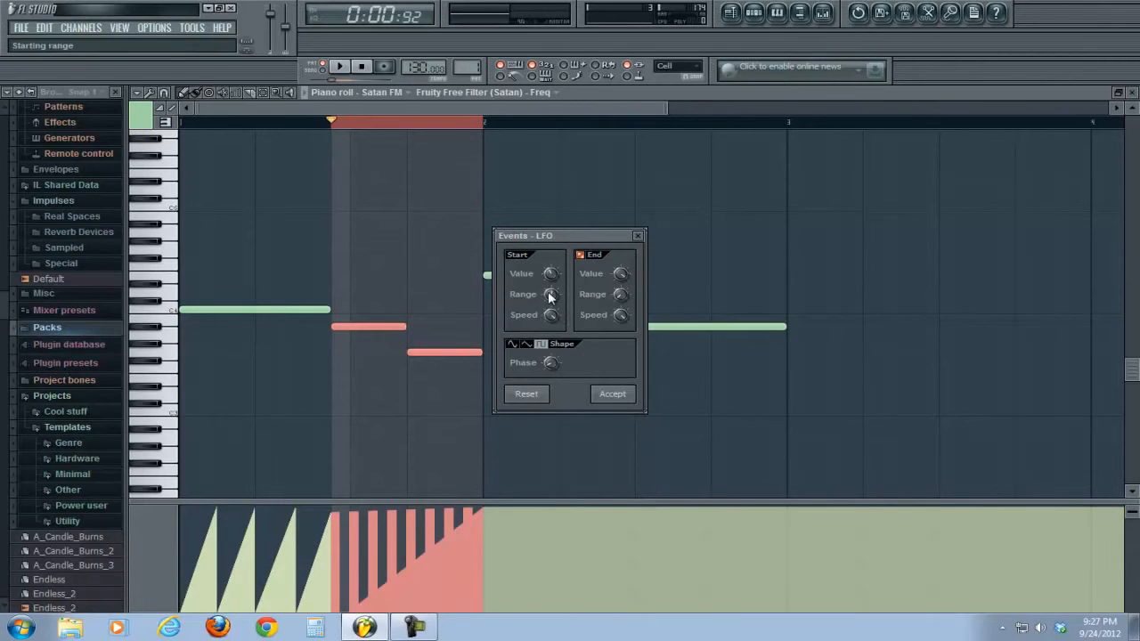
left_click(627, 402)
left_click(448, 126)
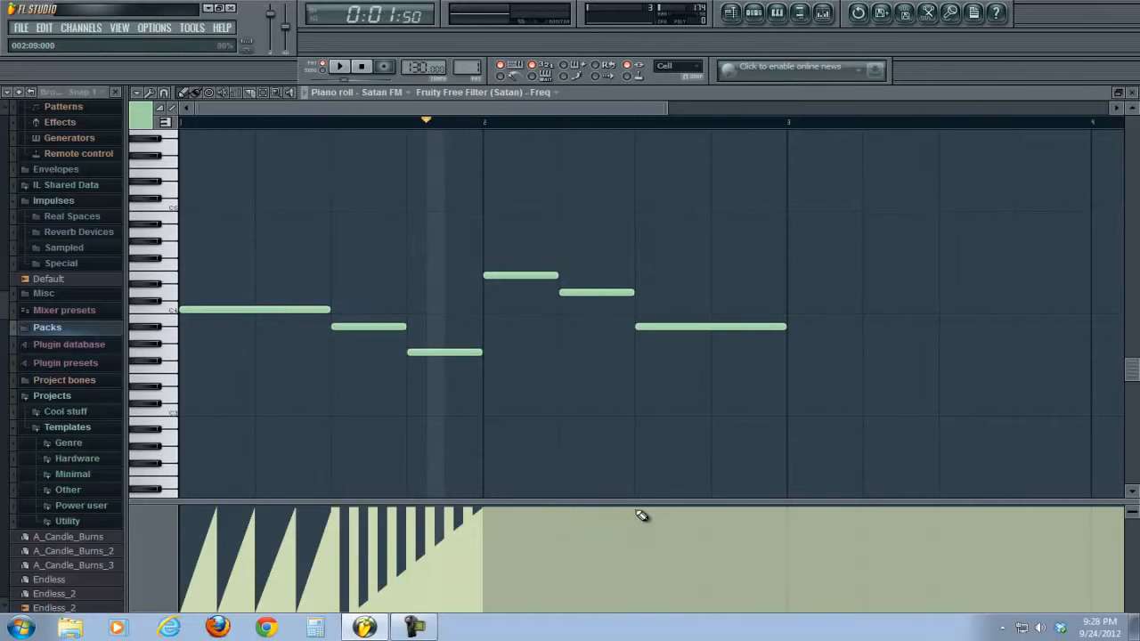
- Draw a rising ramp over bar 2's first quarter and apply a constant square LFO with End settings disabled over its second quarter
mouse_move(566, 514)
left_mouse_down()
mouse_move(516, 600)
mouse_move(488, 624)
left_mouse_up()
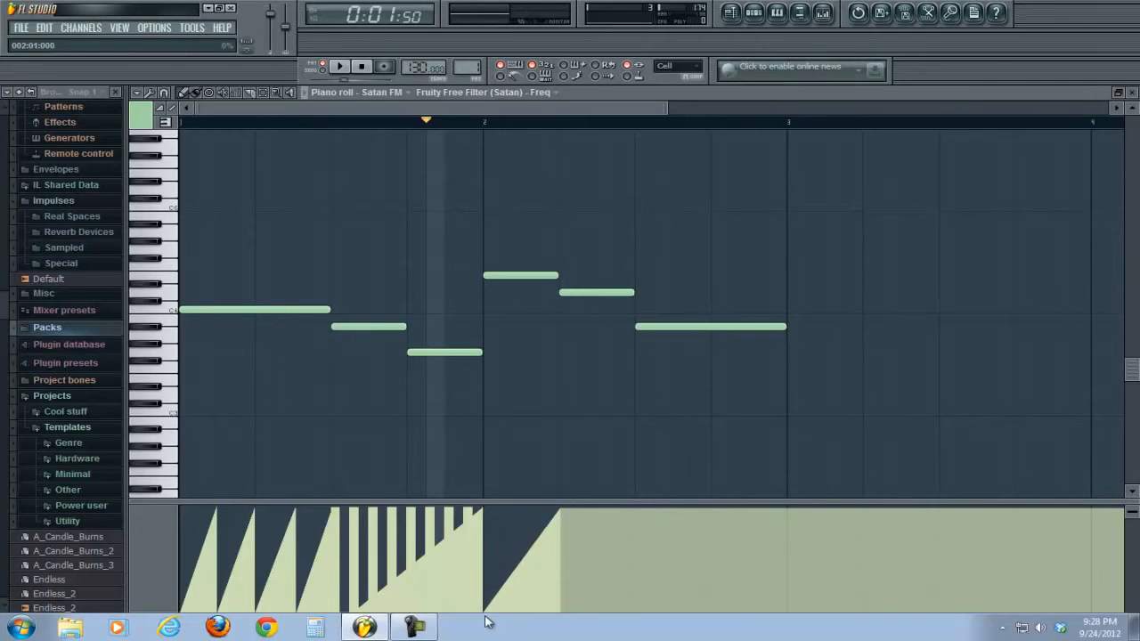
left_click_drag(563, 127, 634, 127)
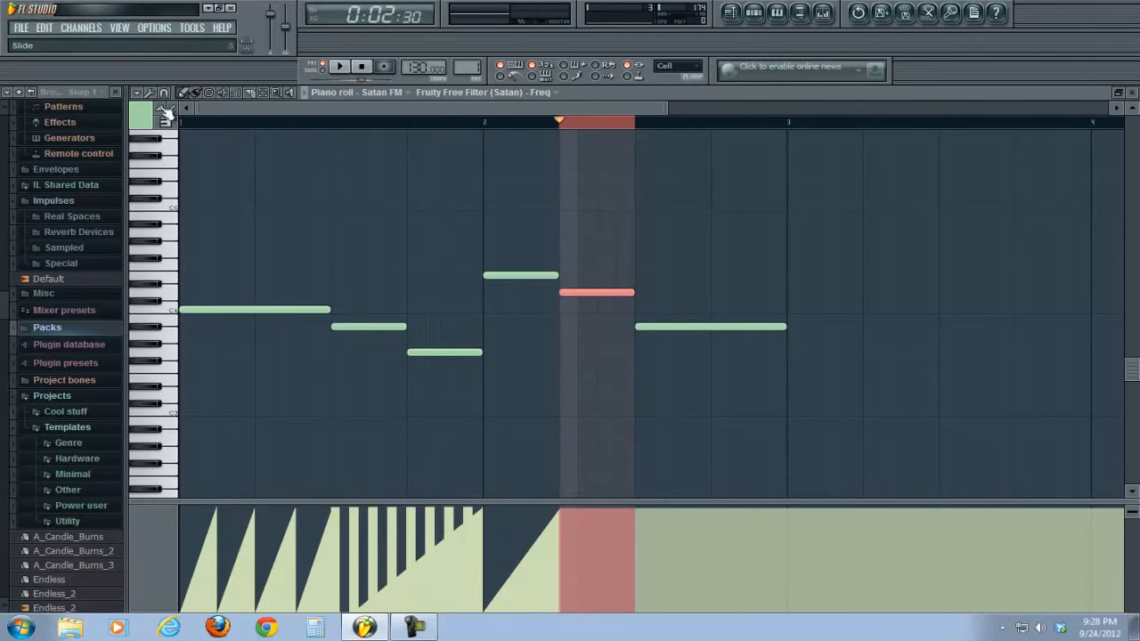
left_click(137, 92)
mouse_move(165, 138)
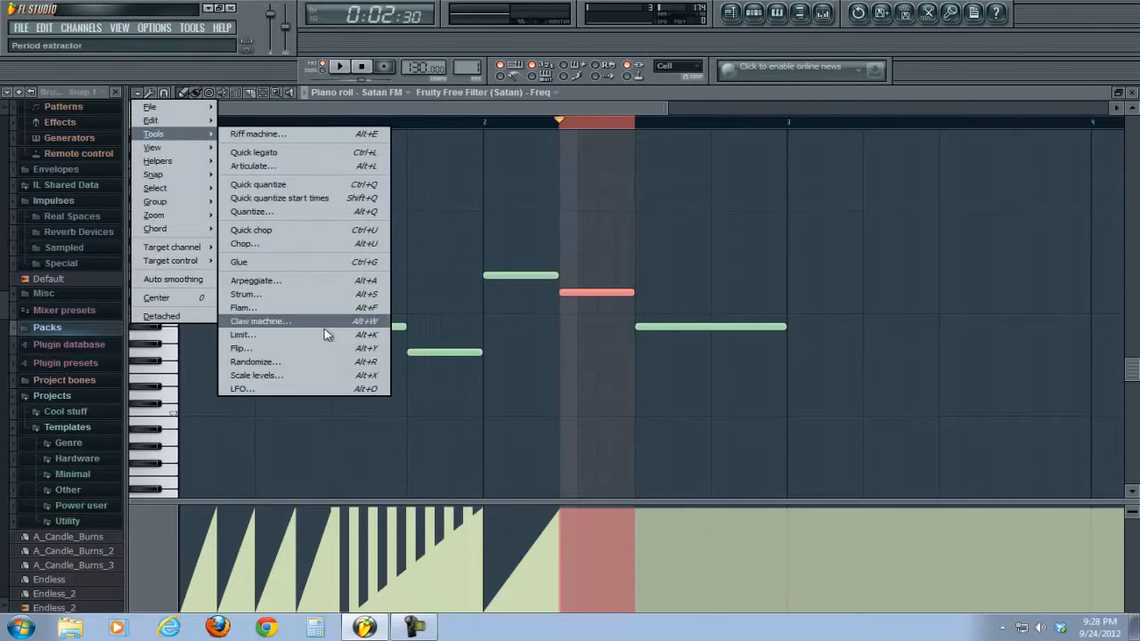
left_click(326, 387)
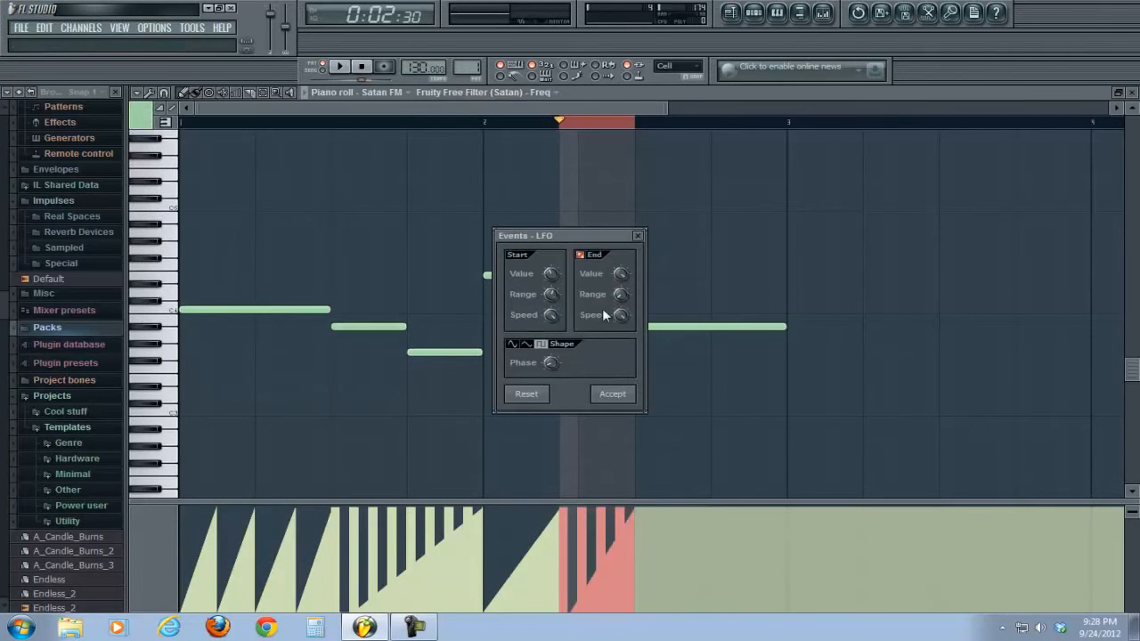
left_click(587, 255)
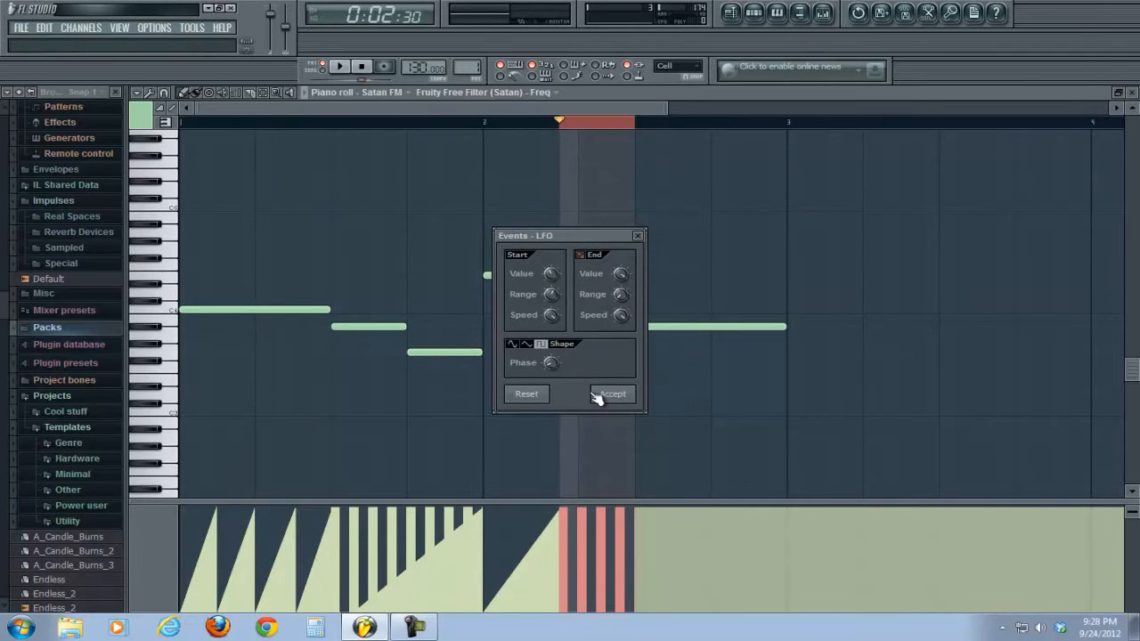
right_click(552, 316)
left_click(576, 328)
left_click(609, 393)
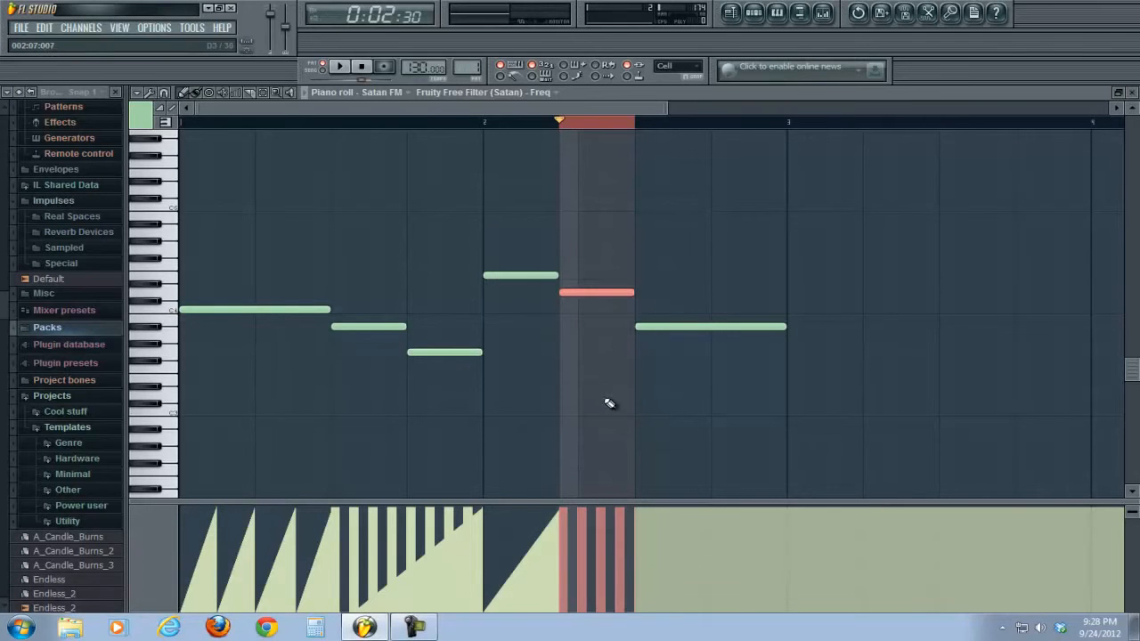
left_click(615, 125)
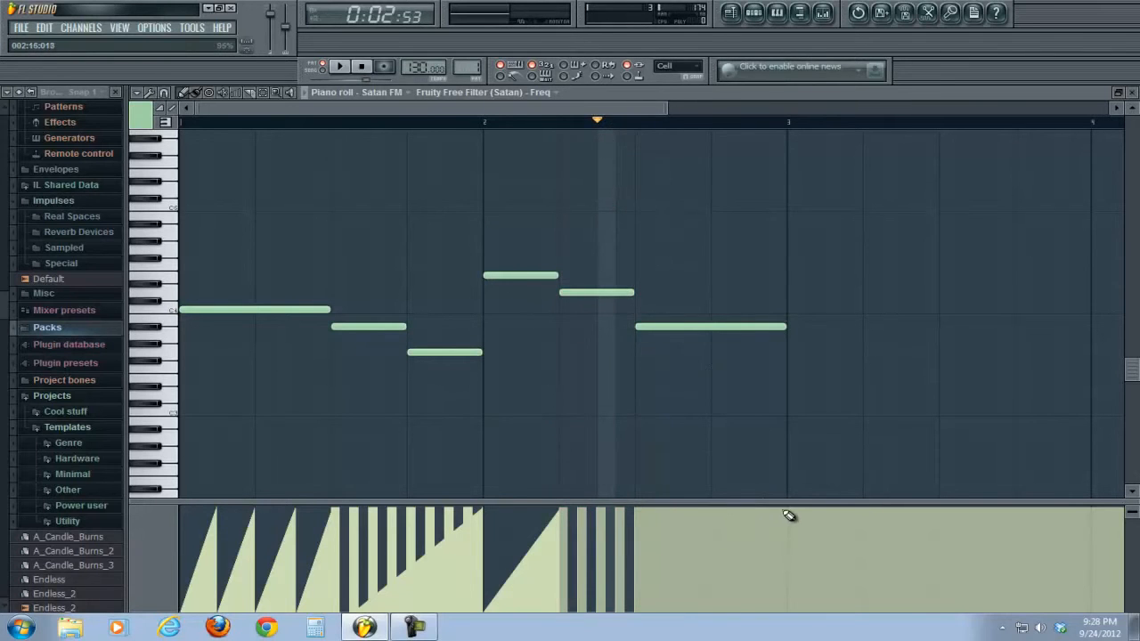
- Draw one rising frequency ramp from zero to maximum across the second half of bar 2, and play the pattern back
mouse_move(784, 508)
left_mouse_down()
mouse_move(711, 575)
mouse_move(639, 616)
left_mouse_up()
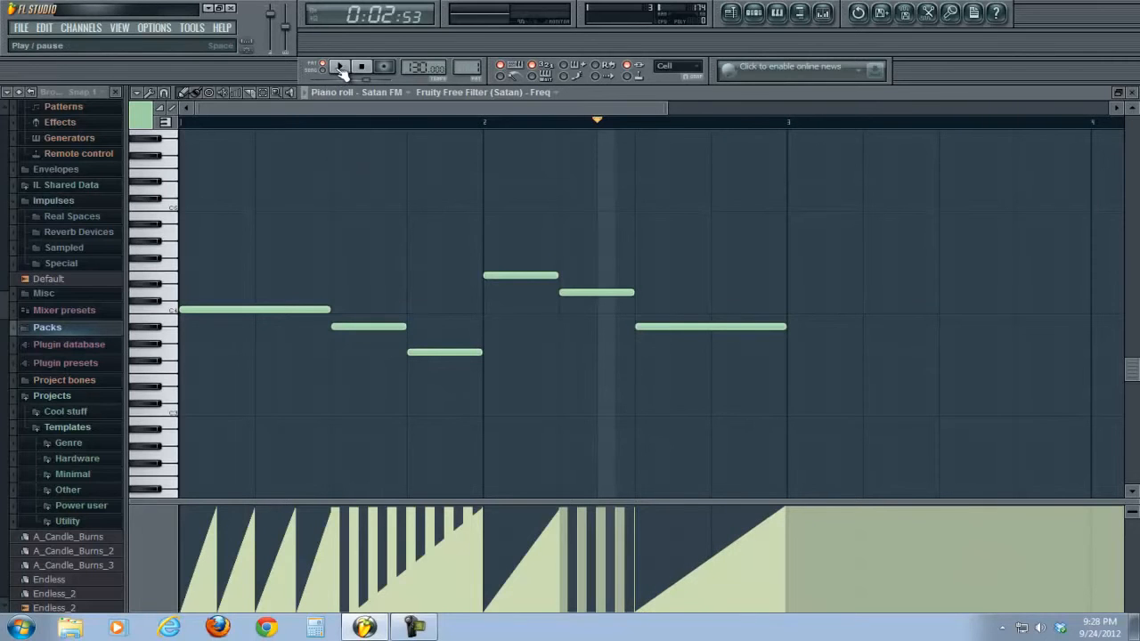
left_click(339, 69)
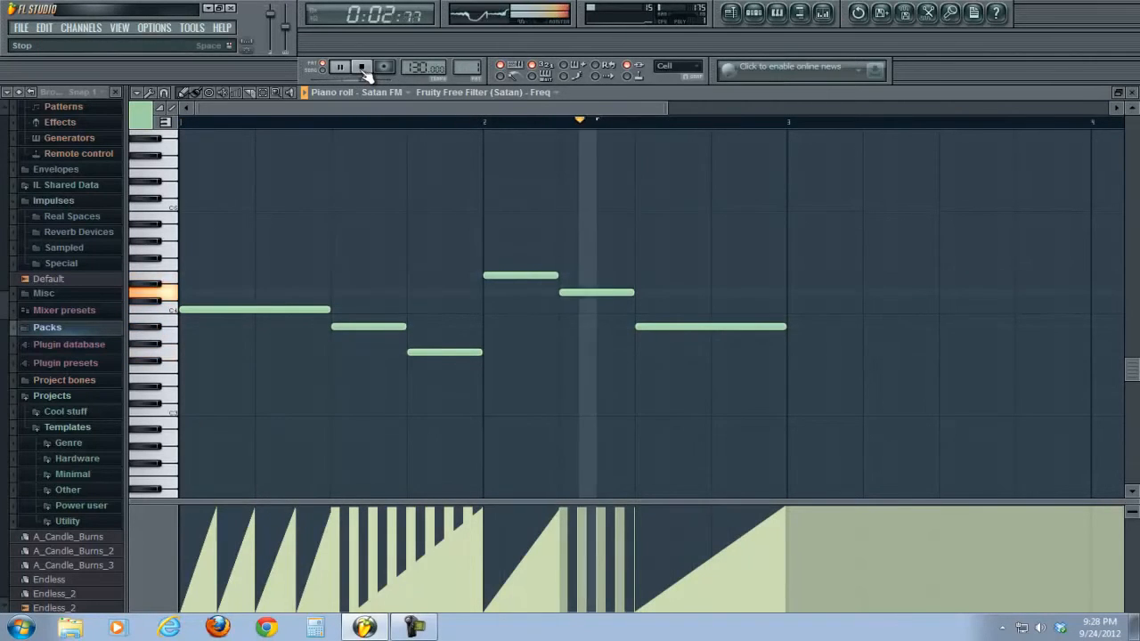
left_click(362, 67)
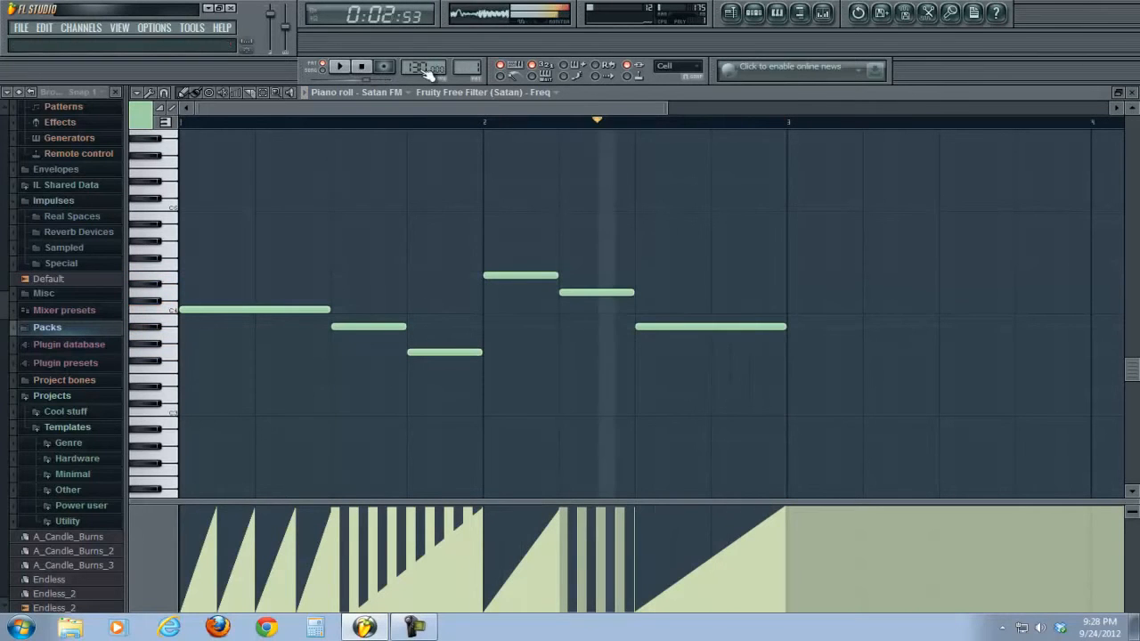
- Close the piano roll and the mixer to return to the playlist
left_click(1131, 93)
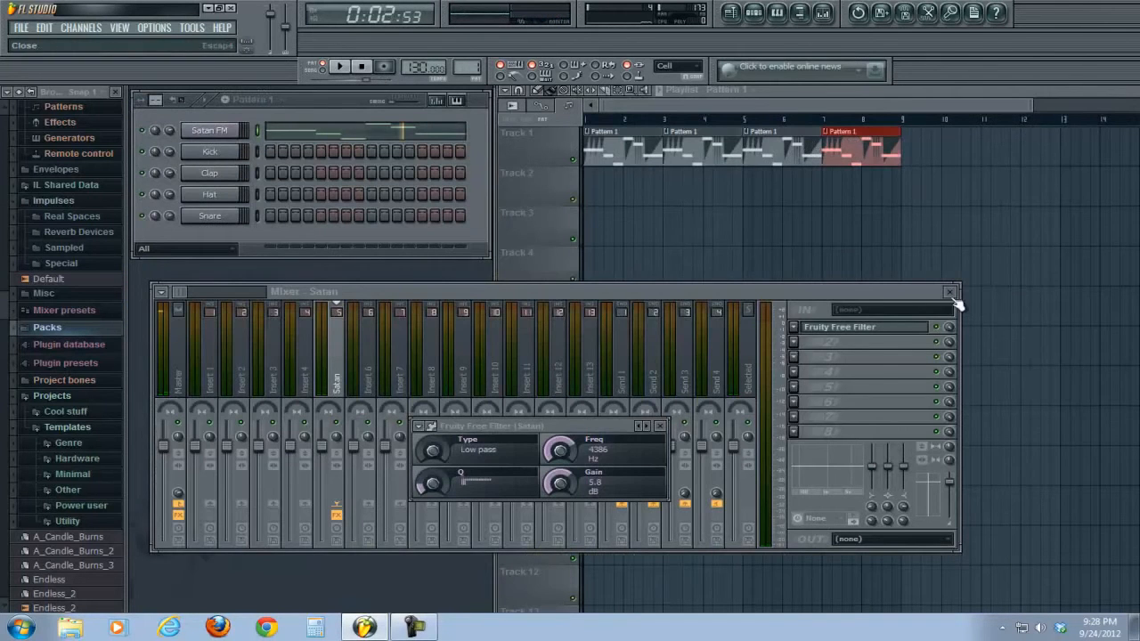
left_click(960, 294)
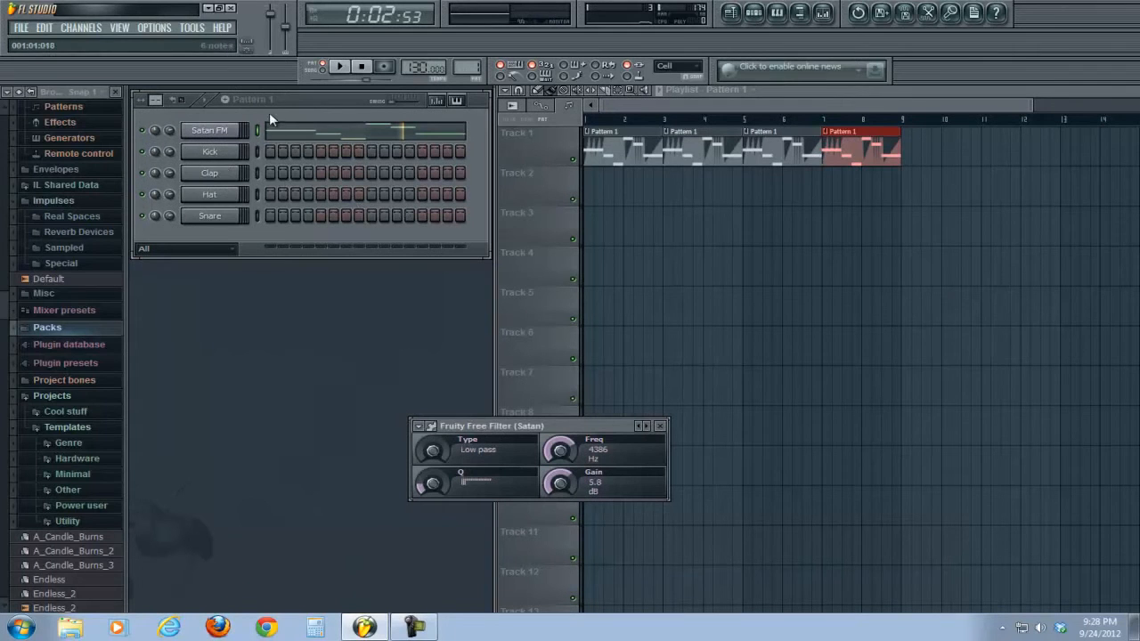
- Add a kick on step 1 and a snare on step 9 of Pattern 1, and audition the playlist in song mode
left_click(271, 152)
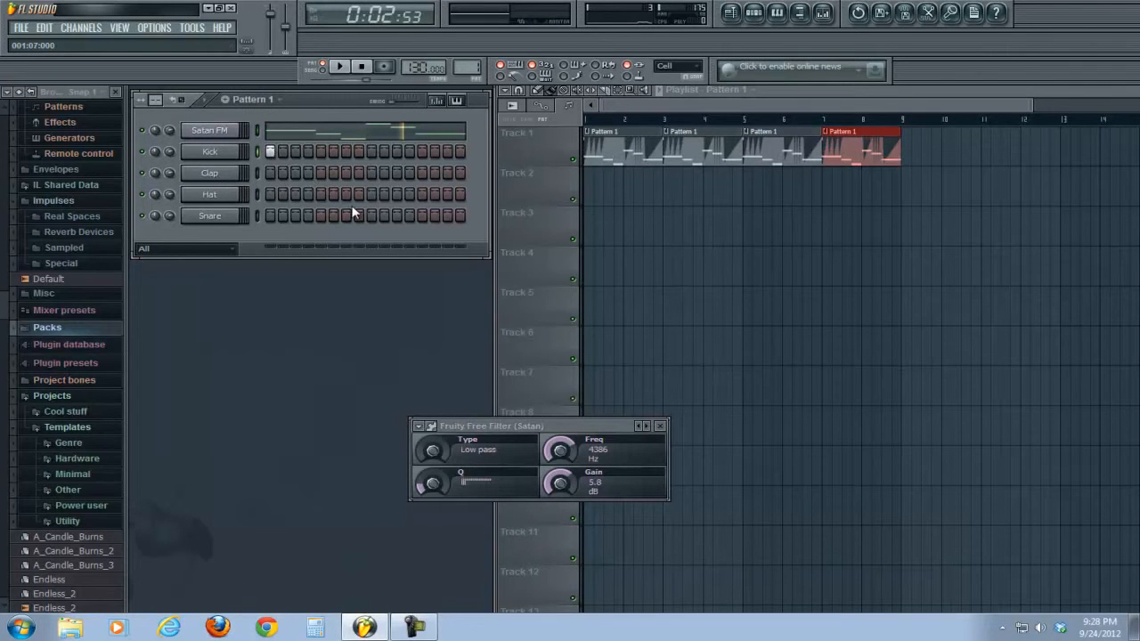
left_click(371, 215)
left_click(317, 70)
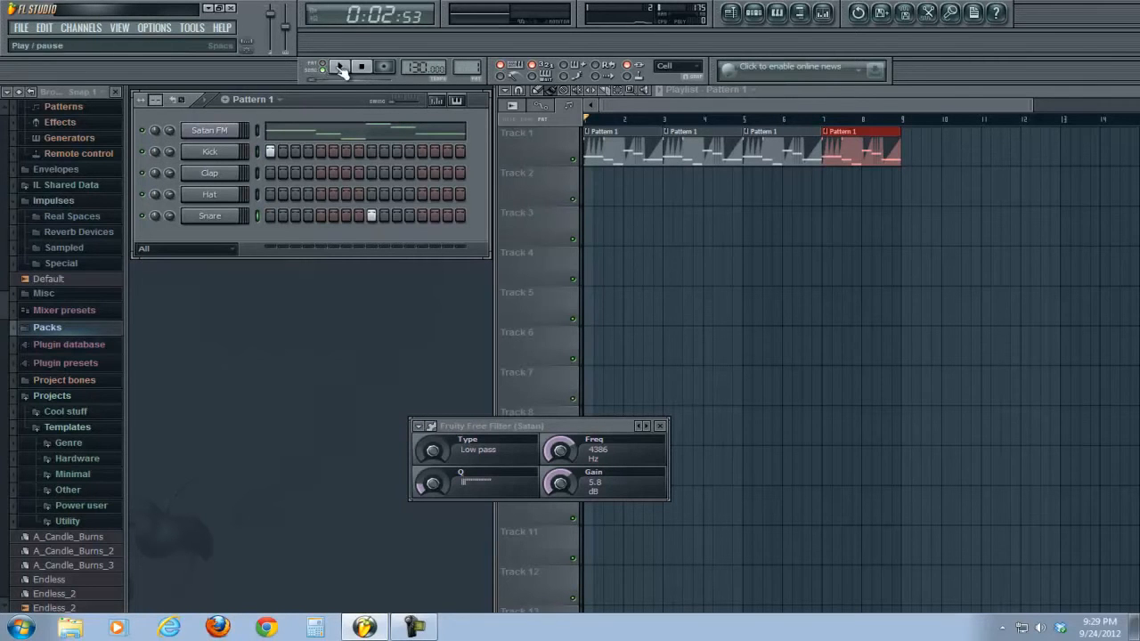
left_click(339, 66)
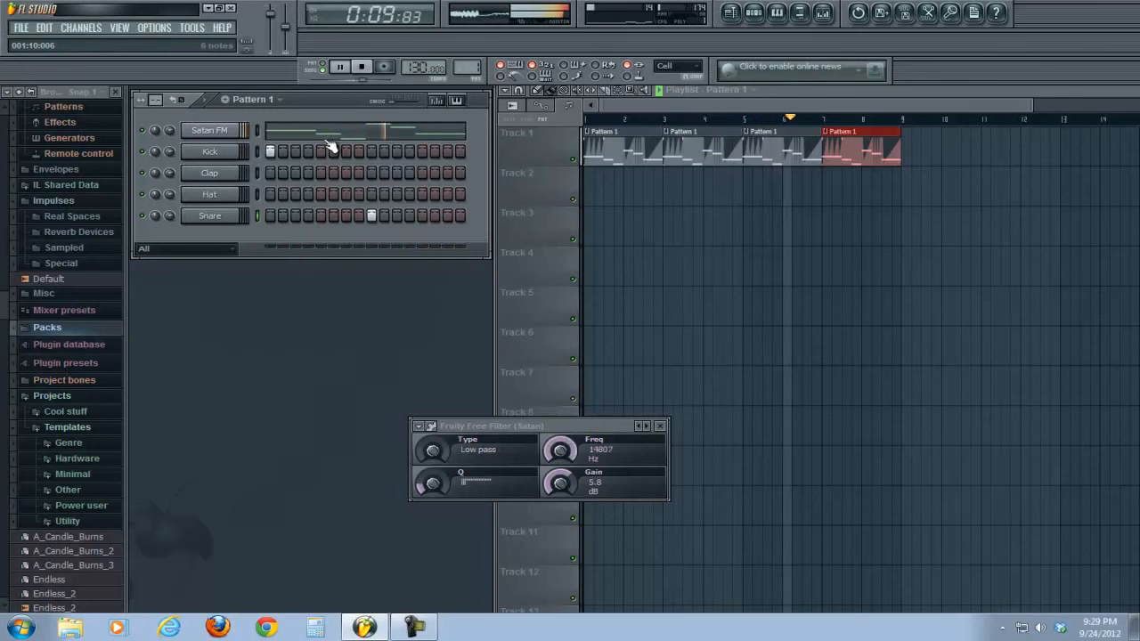
left_click(358, 71)
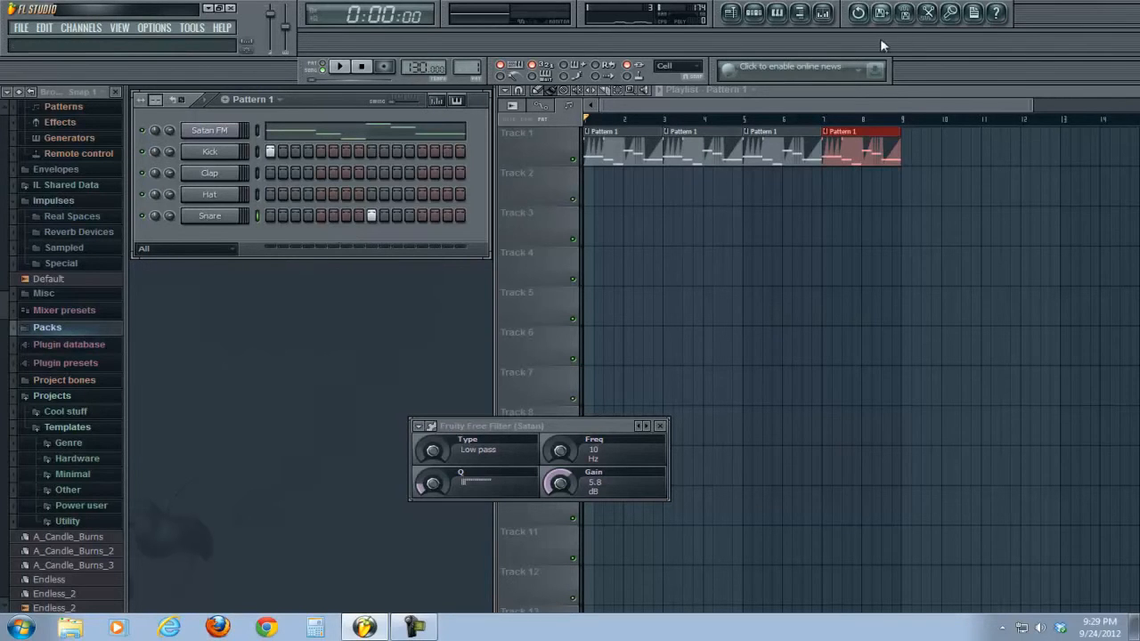
- Replace the Satan FM bass sound with Sytrus's Cerbera saw bass preset and close the synth window
left_click(213, 134)
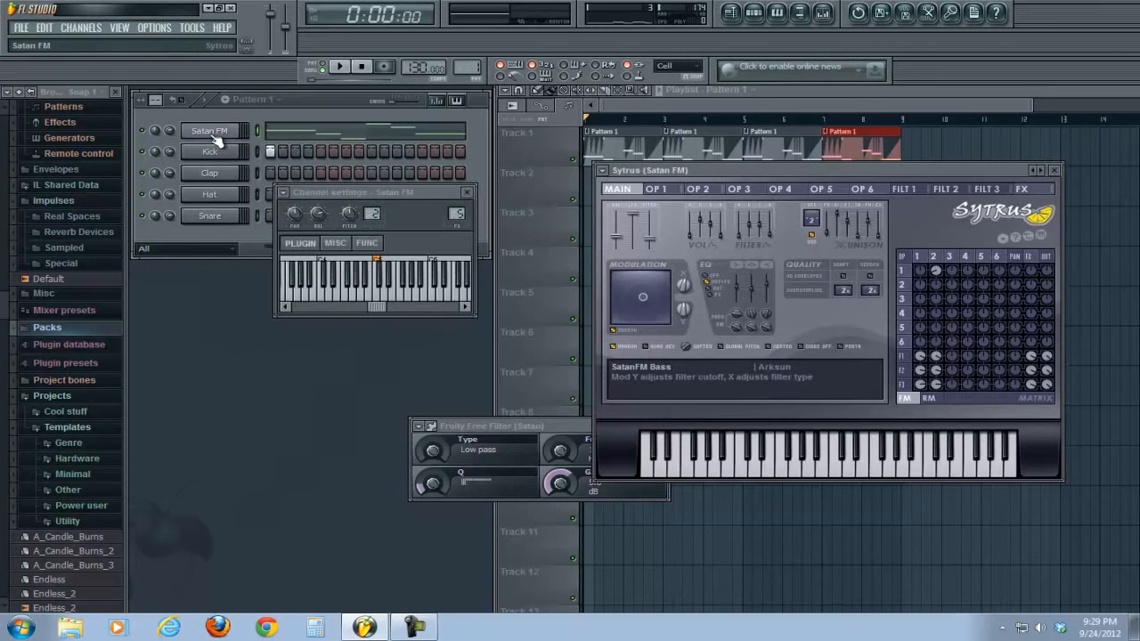
left_click(603, 170)
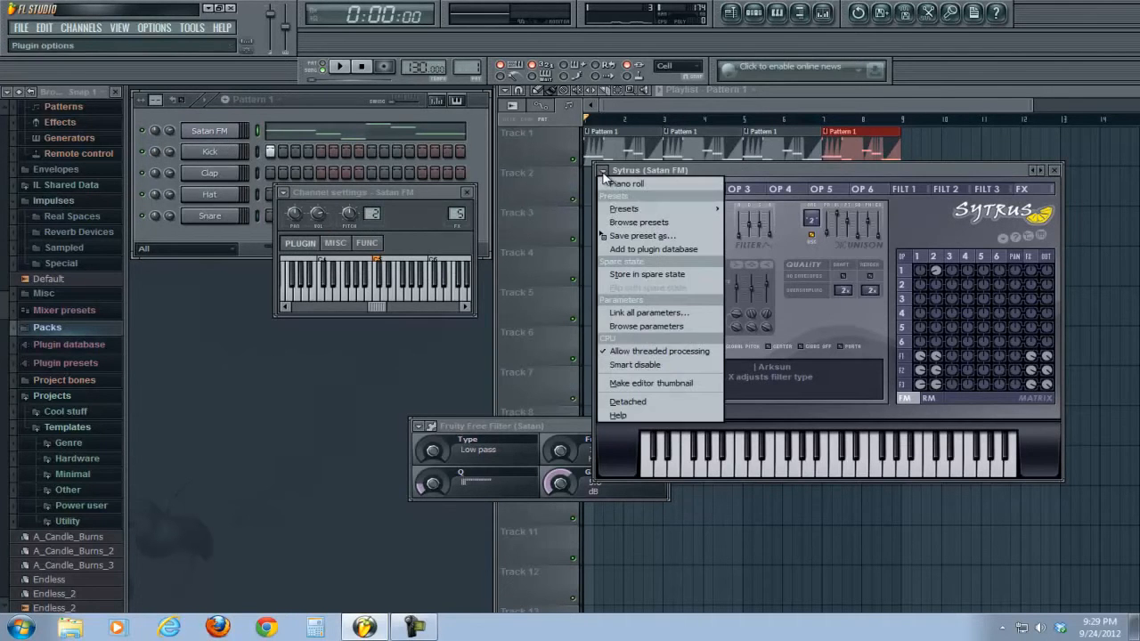
mouse_move(623, 211)
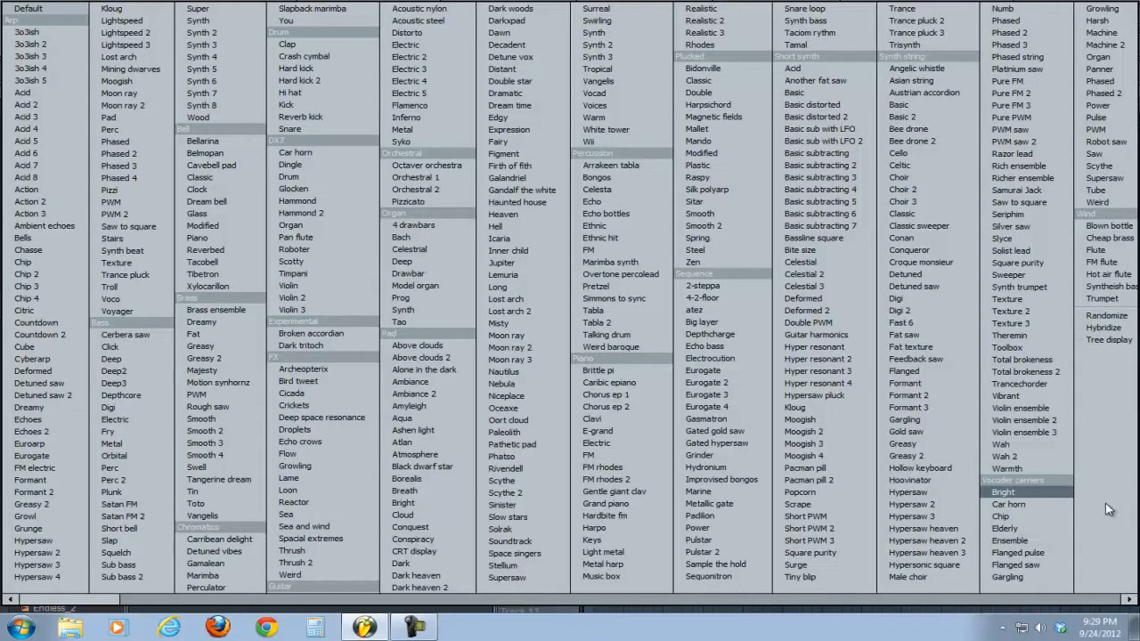
left_click(125, 335)
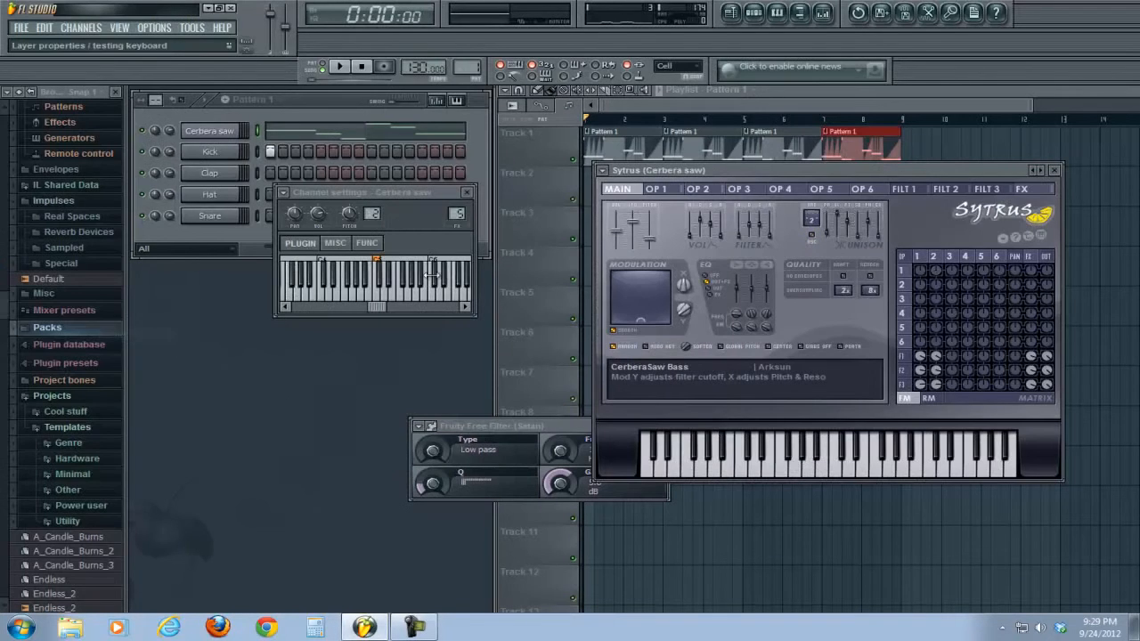
left_click(1054, 170)
- Audition the playlist with the Cerbera saw sound, stop playback, and close its channel settings
left_click(339, 66)
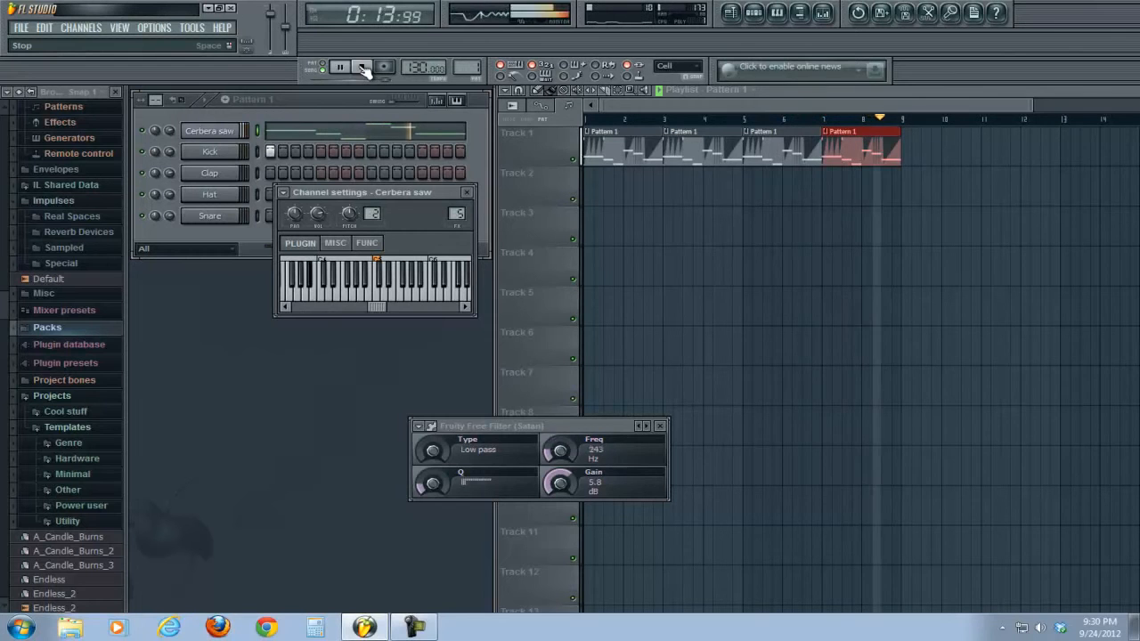
left_click(362, 67)
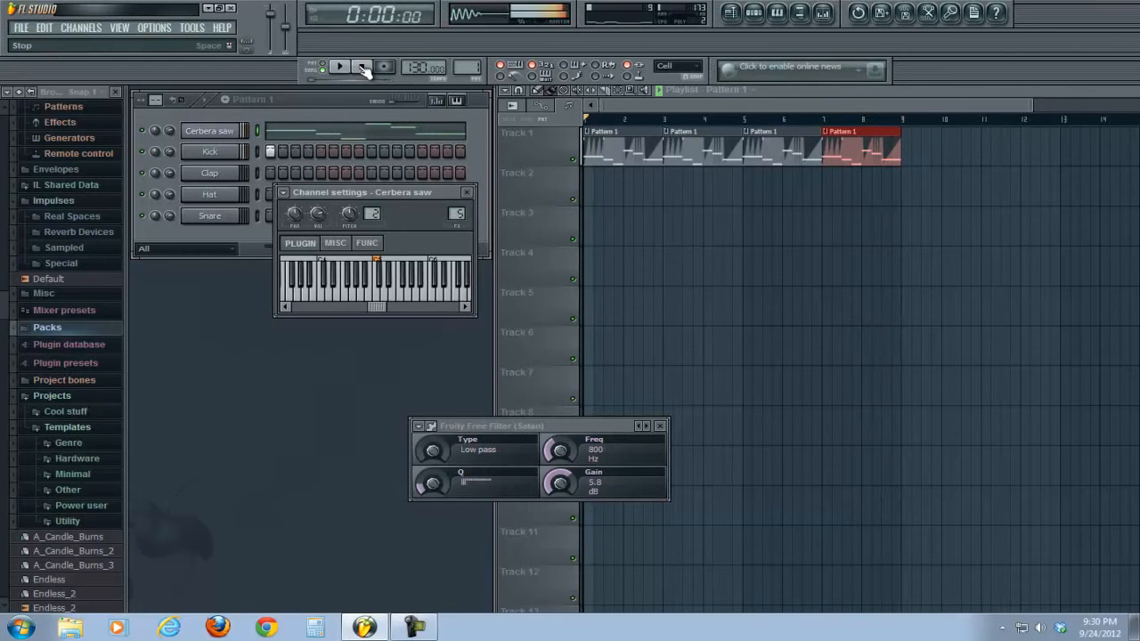
left_click(466, 195)
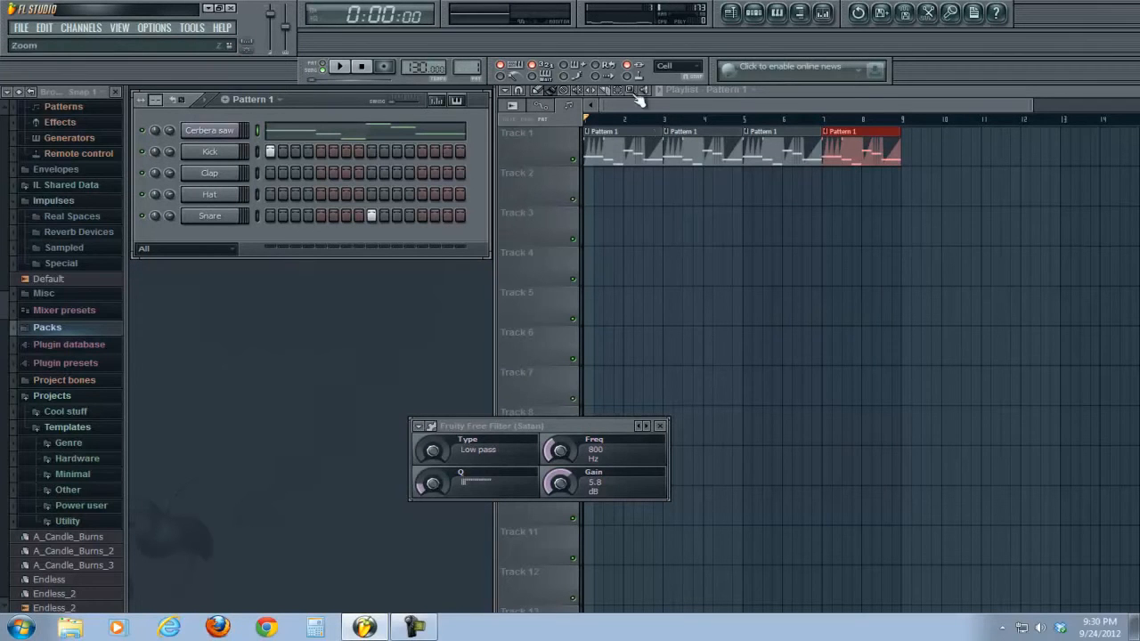
- Create a playlist automation clip for the Freq control of the Fruity Free Filter on the Satan mixer track
left_click(820, 16)
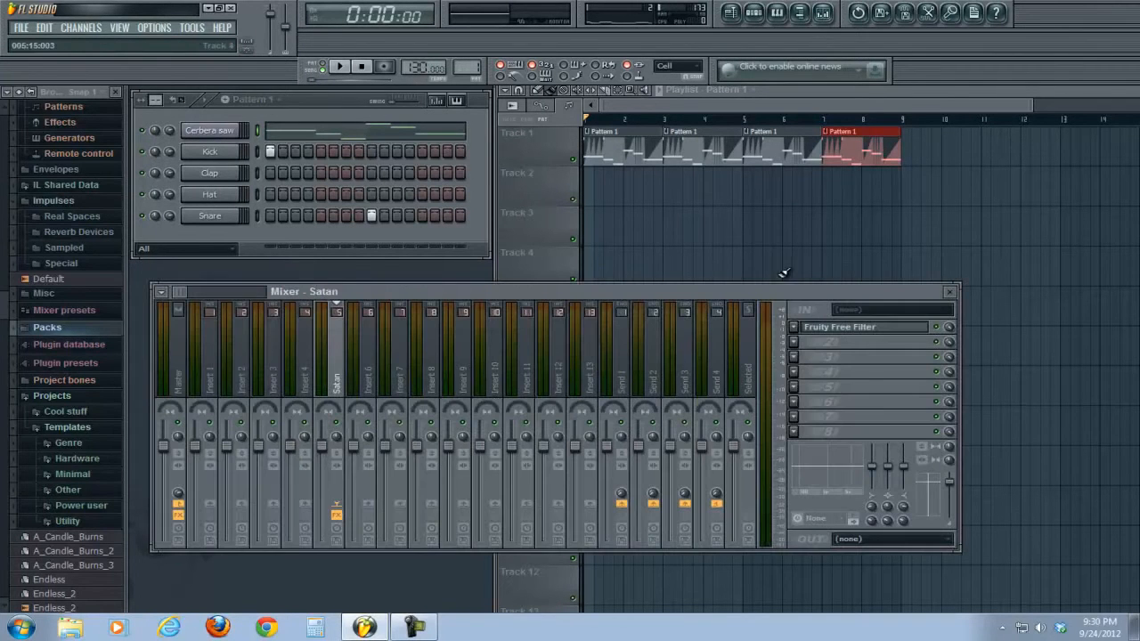
left_click(833, 332)
right_click(564, 453)
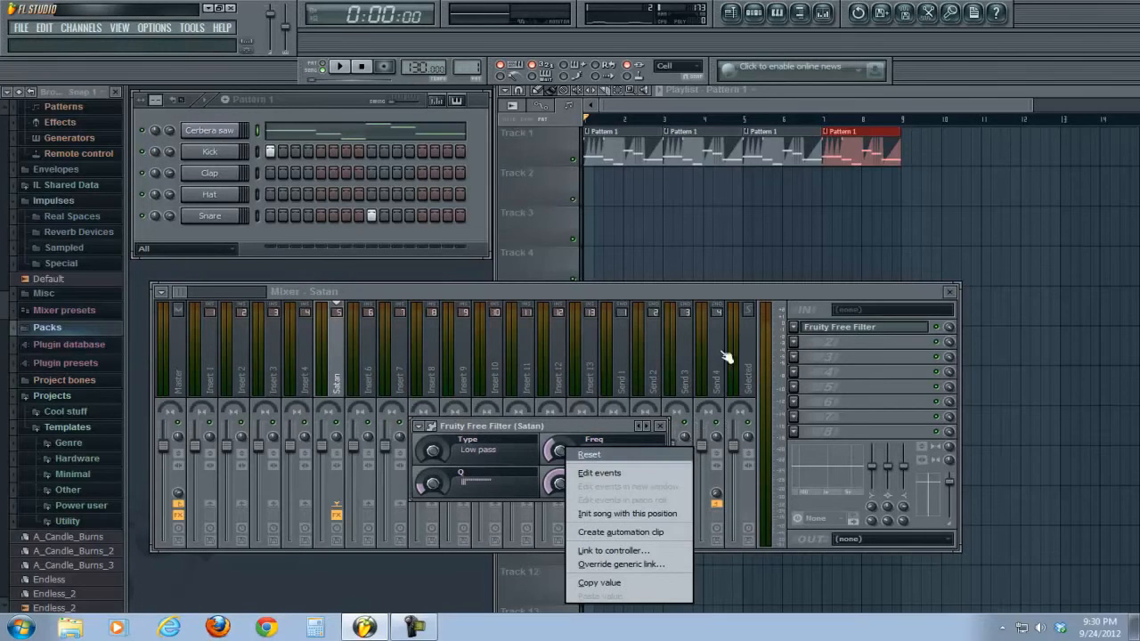
left_click(639, 533)
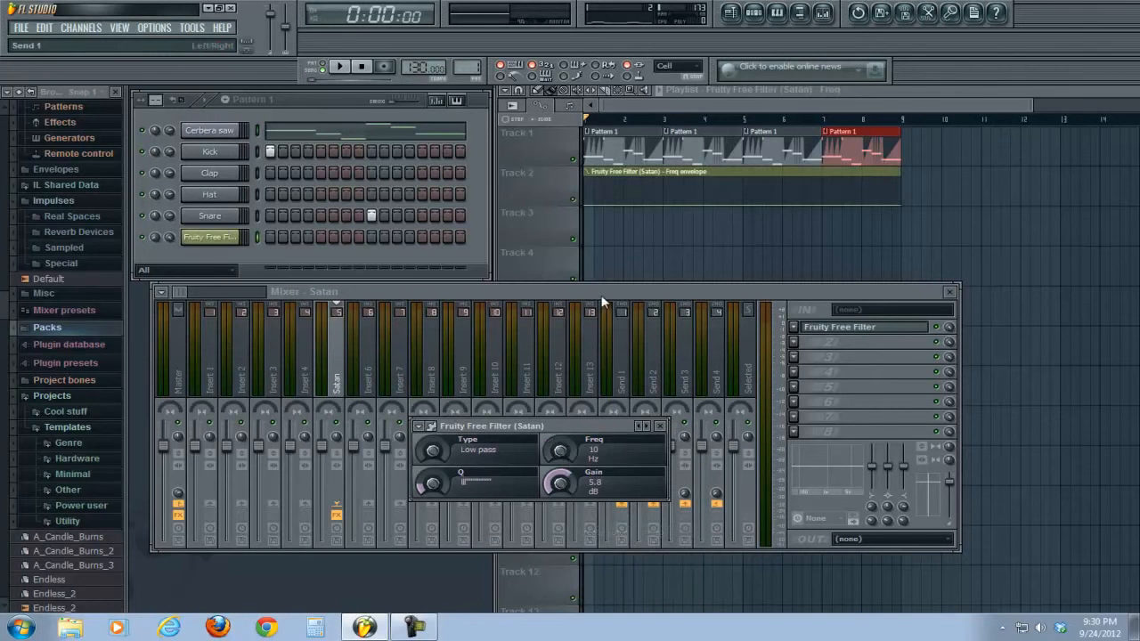
- Shape the Freq automation clip into four humps peaking near 80% at bars 2, 4, 6 and 8, with low points at bars 3, 5 and 7
right_click(623, 182)
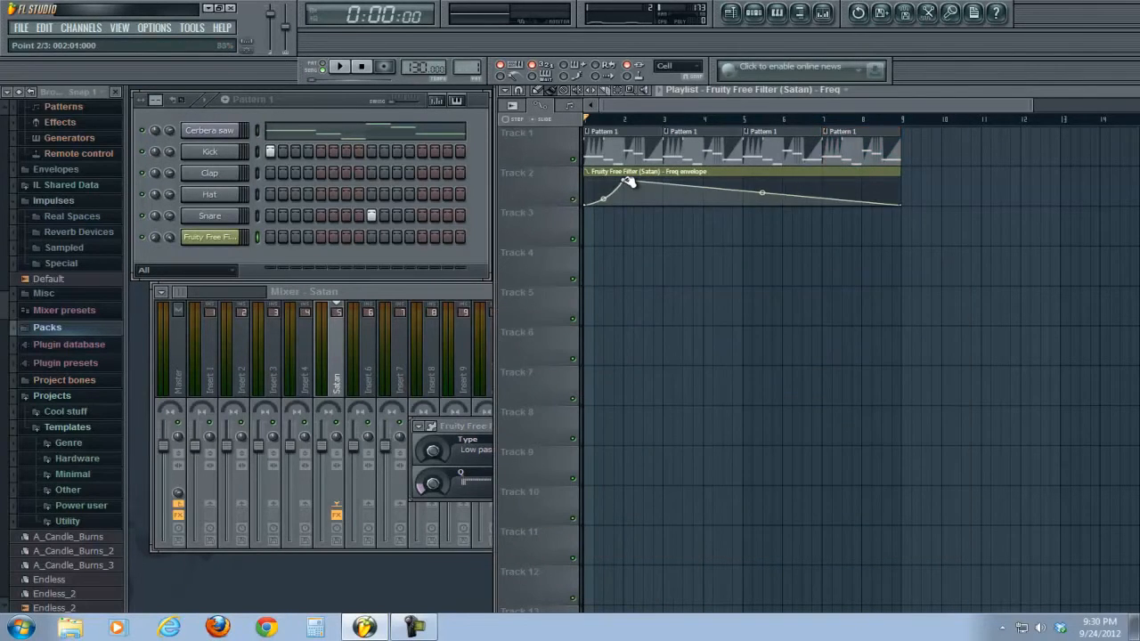
left_click_drag(668, 185, 668, 205)
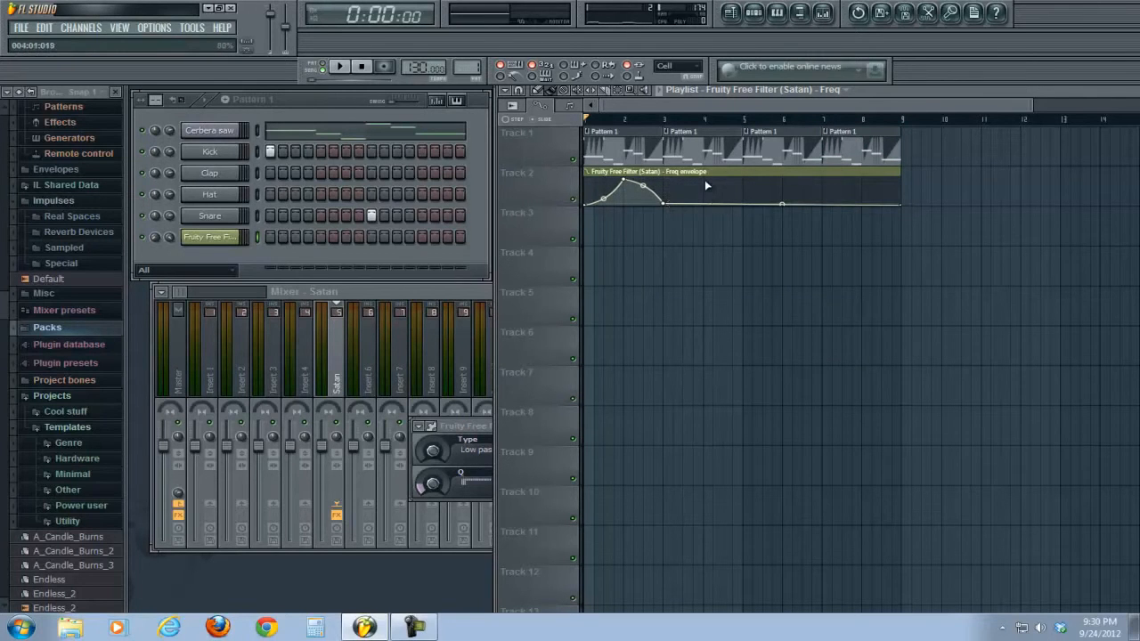
right_click(702, 179)
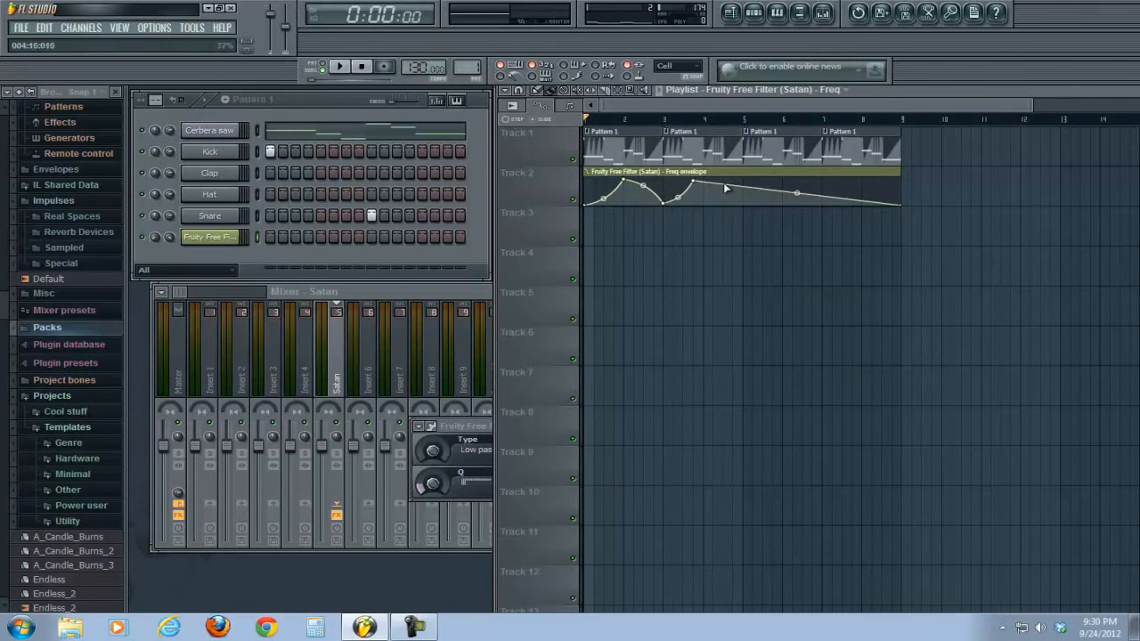
left_click_drag(702, 183, 750, 204)
right_click(747, 184)
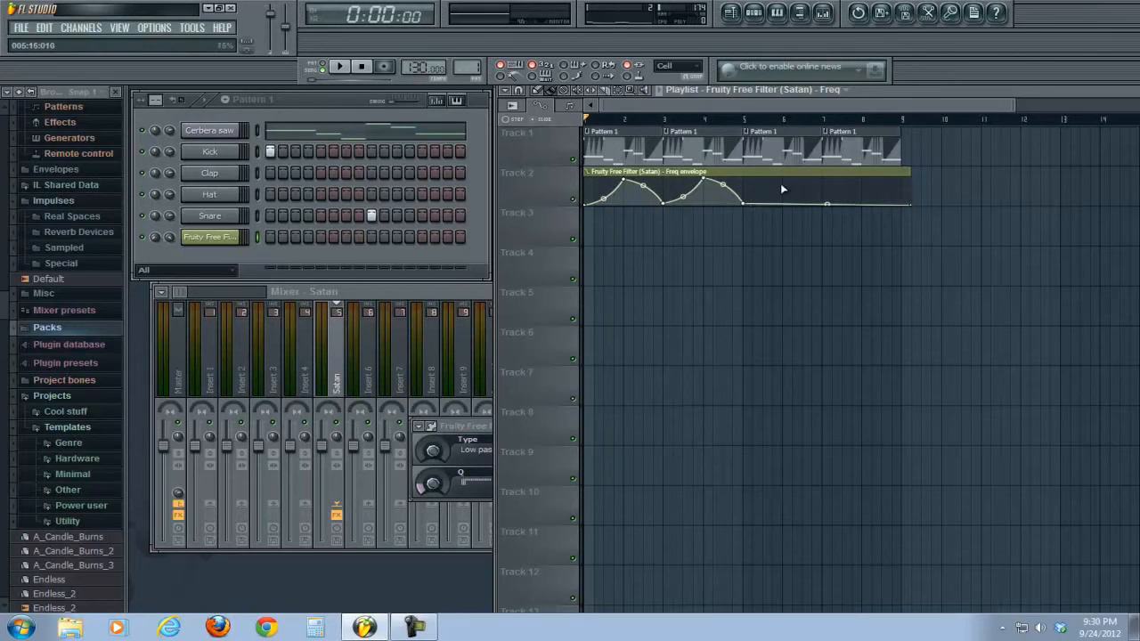
right_click(784, 184)
left_click_drag(788, 182, 789, 179)
right_click(823, 204)
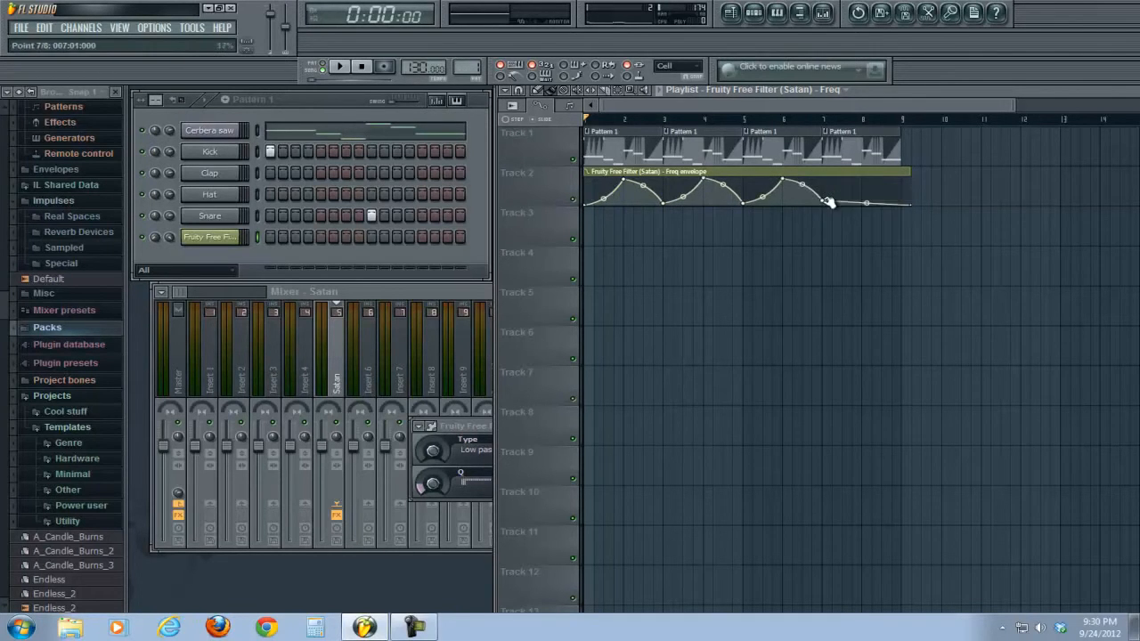
right_click(864, 183)
left_click_drag(866, 183, 887, 185)
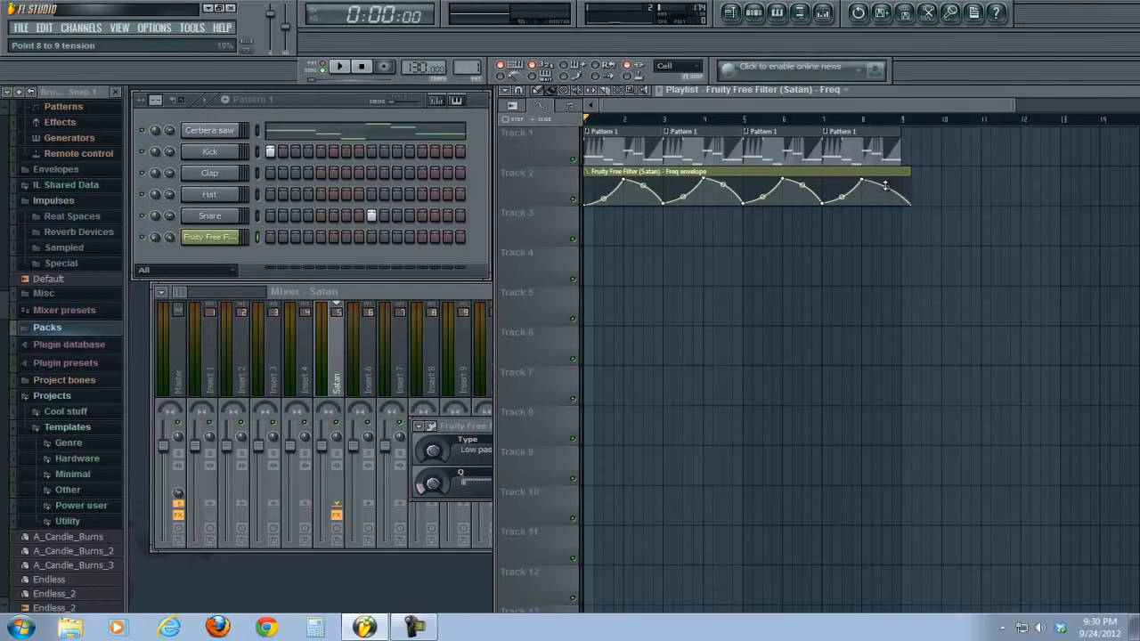
- Open the Cerbera saw piano roll, reduce it to a smaller window, and show the Fruity Free Filter's Freq events in it
right_click(228, 130)
left_click(268, 129)
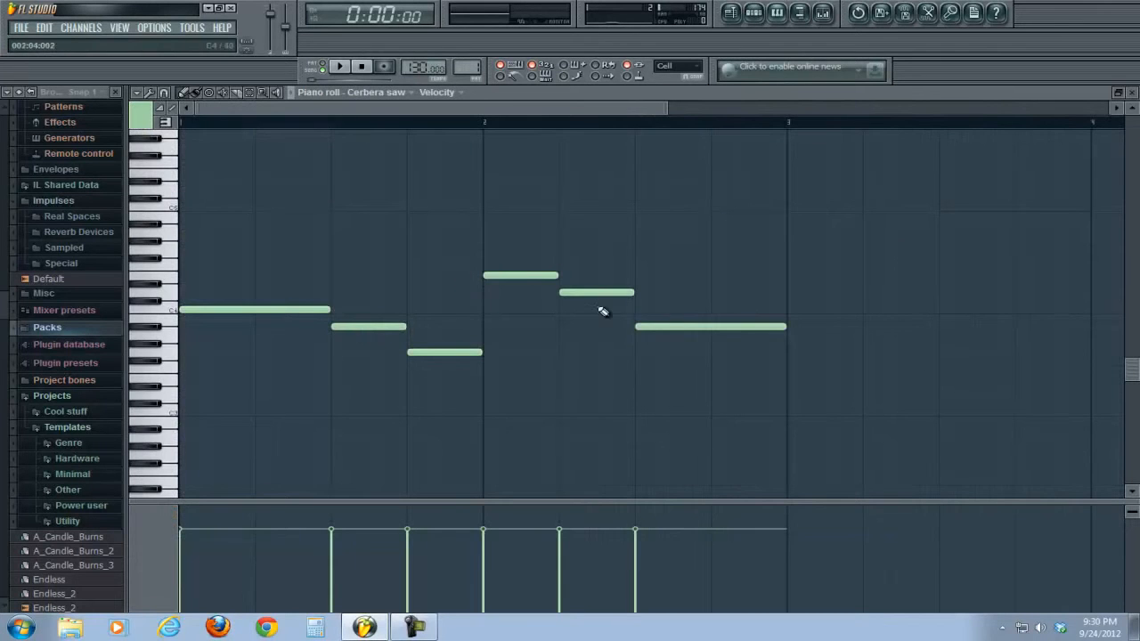
left_click(1118, 92)
key("F9")
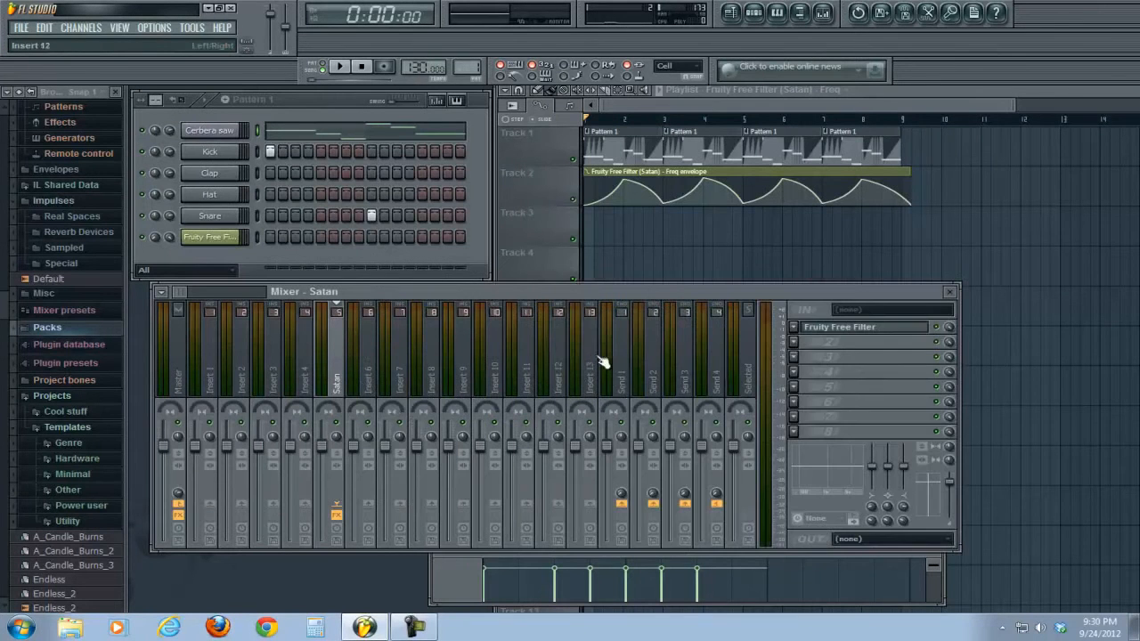
left_click(821, 334)
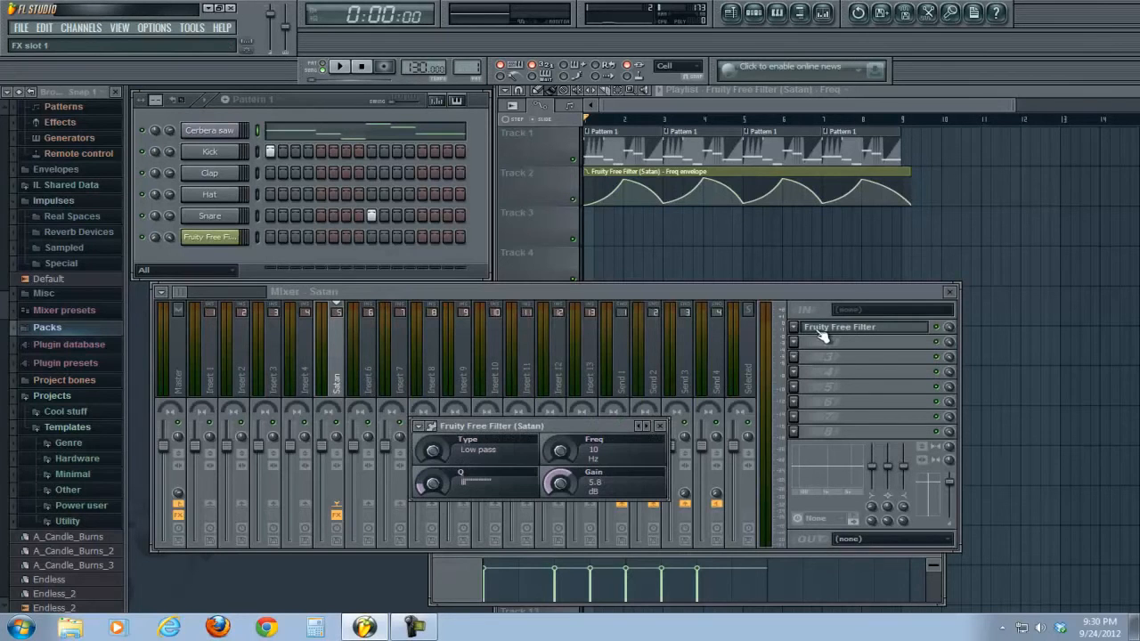
right_click(560, 456)
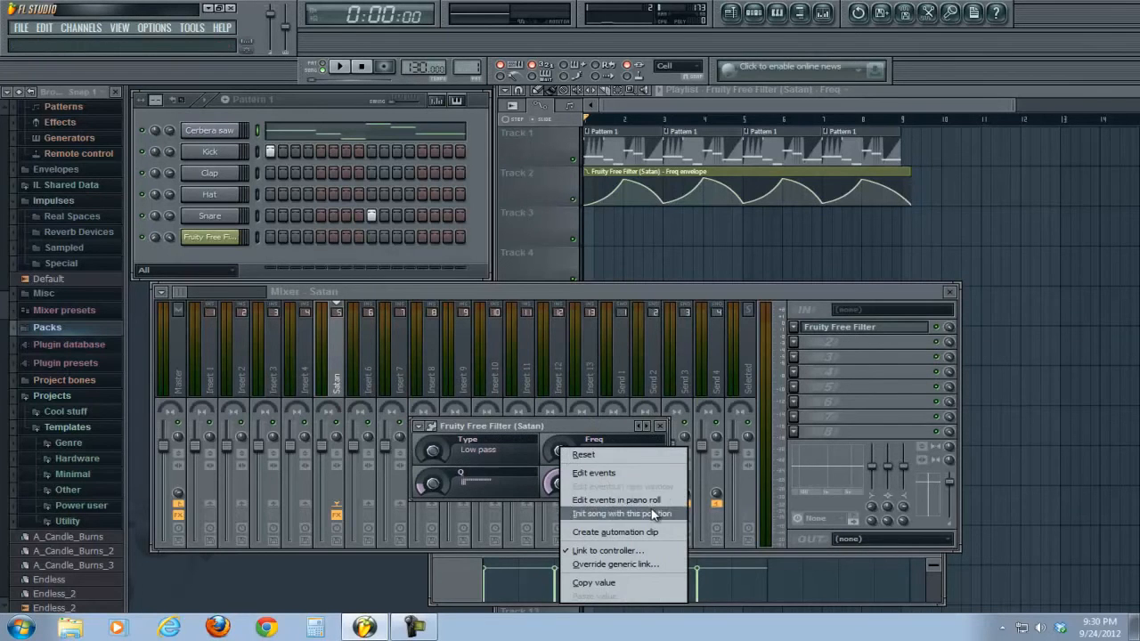
left_click(627, 496)
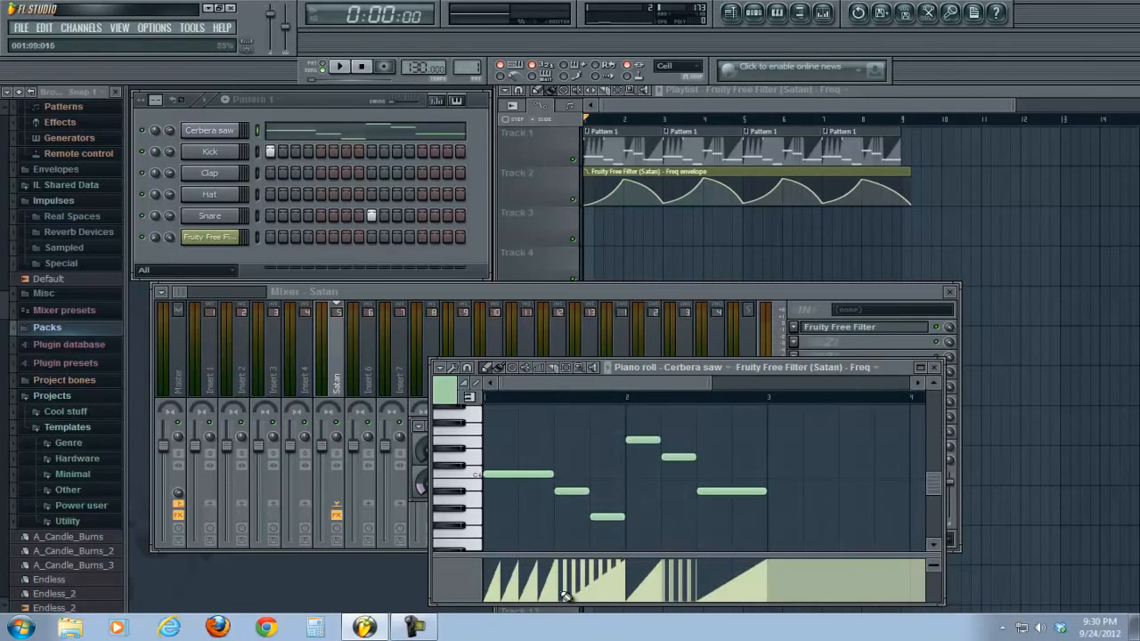
- Flatten all of the pattern's Freq events to minimum, then close the piano roll and the mixer
key("ctrl+a")
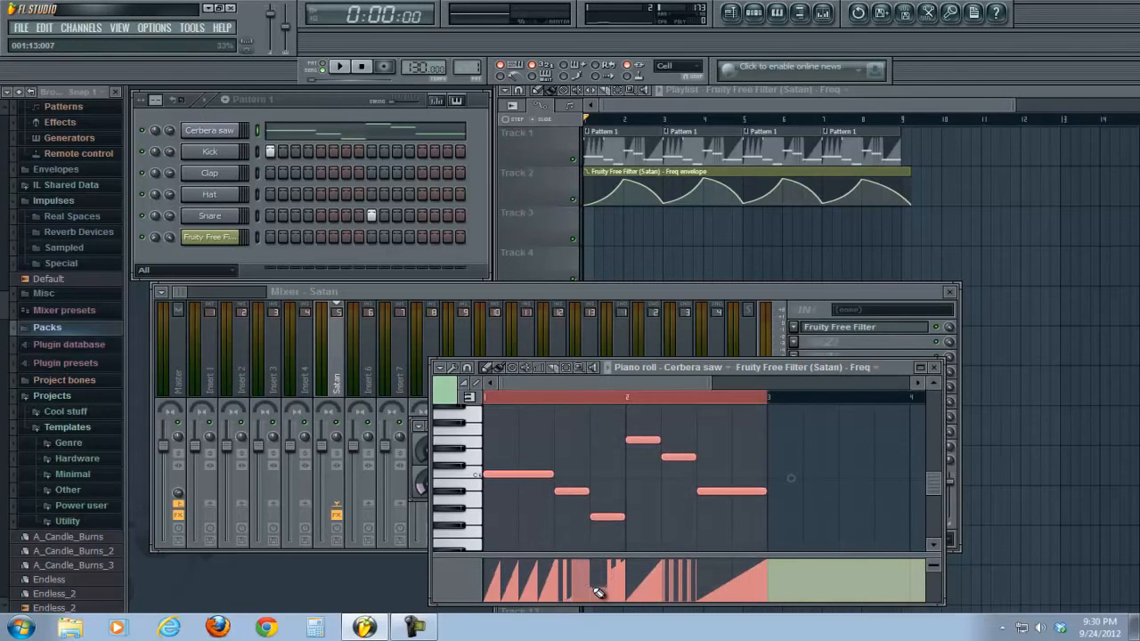
left_click_drag(497, 602, 945, 607)
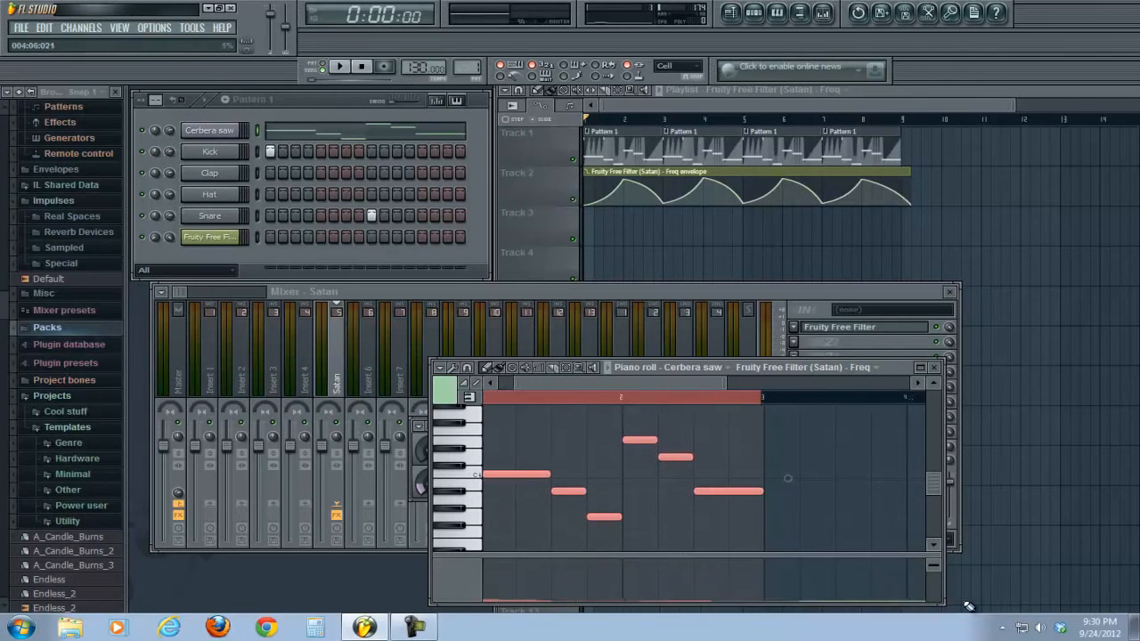
left_click(917, 383)
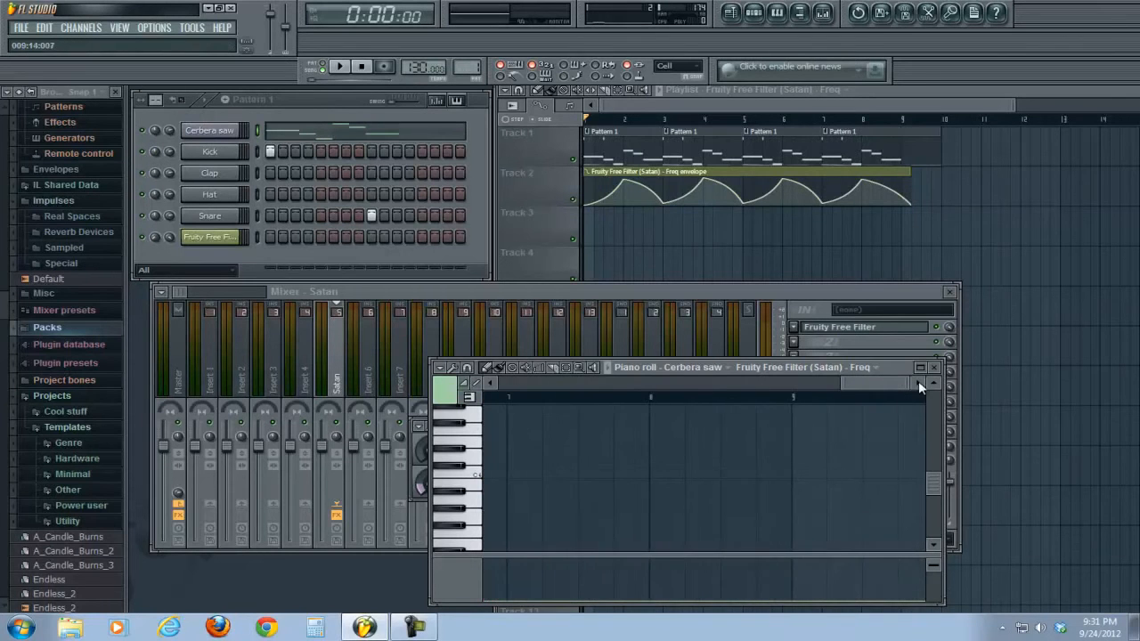
left_click(933, 367)
left_click(951, 296)
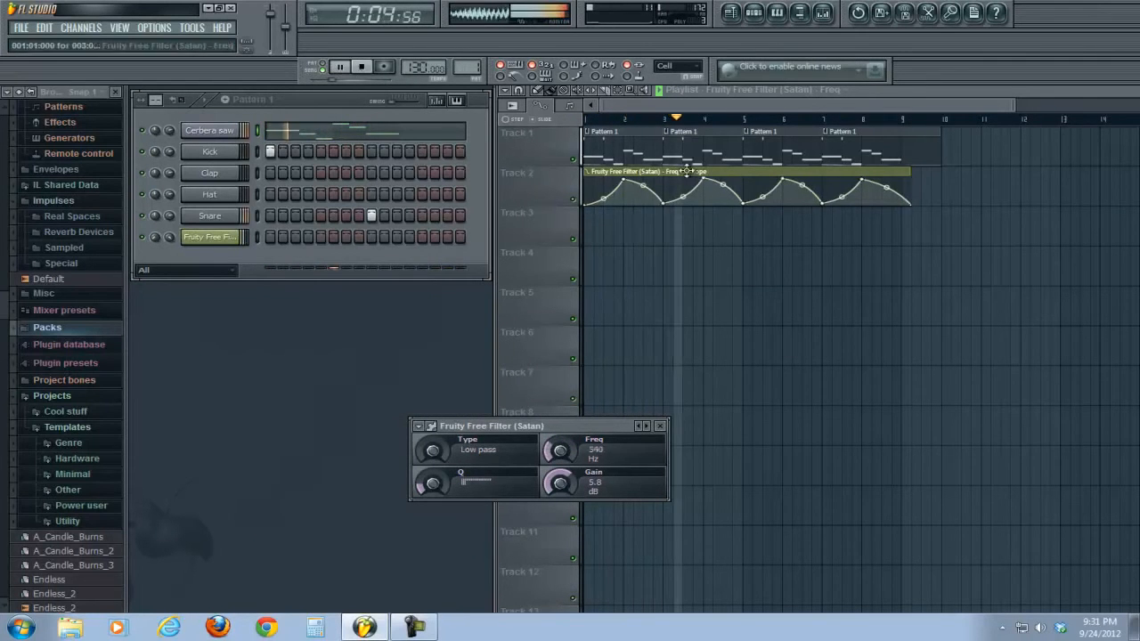
- Bend the automation clip's falling curves after the bar 6 and bar 8 peaks into steeper initial drops, and stop playback
left_click_drag(802, 184, 769, 258)
left_click_drag(841, 192, 865, 285)
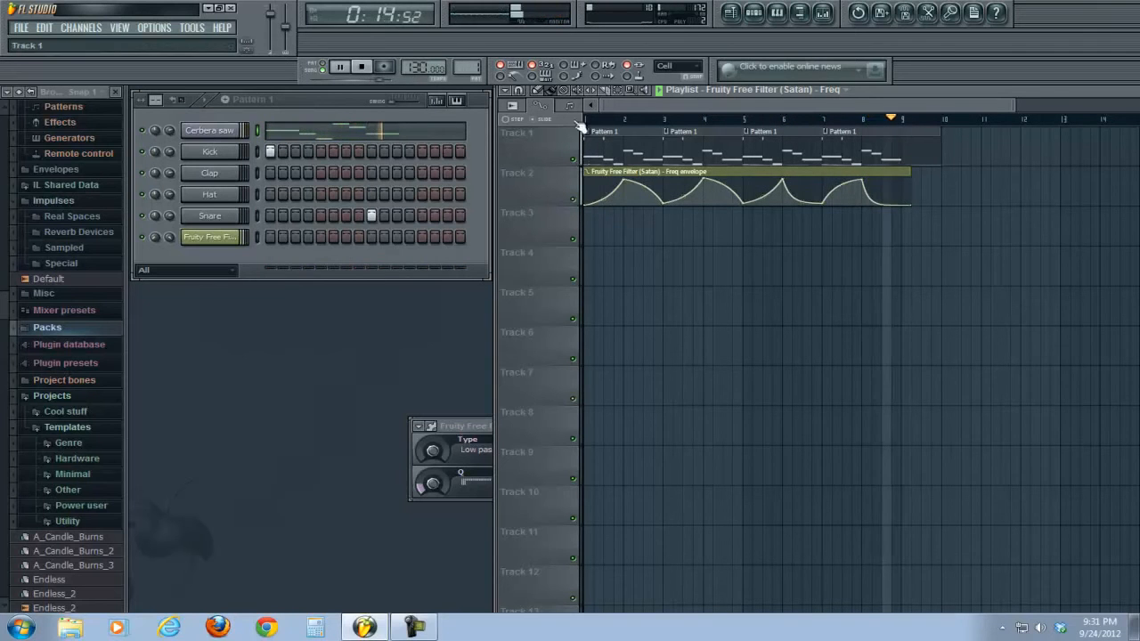
left_click(361, 69)
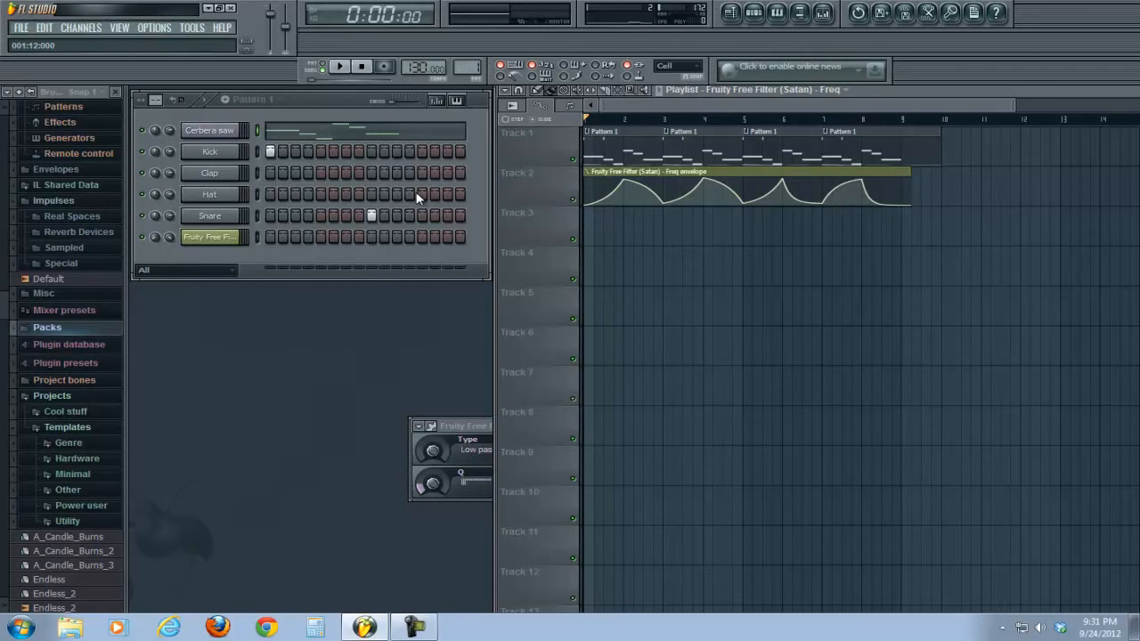
- Place the Fruity Free Filter window directly beneath the channel list and switch to the screen recorder
left_click_drag(470, 426, 191, 288)
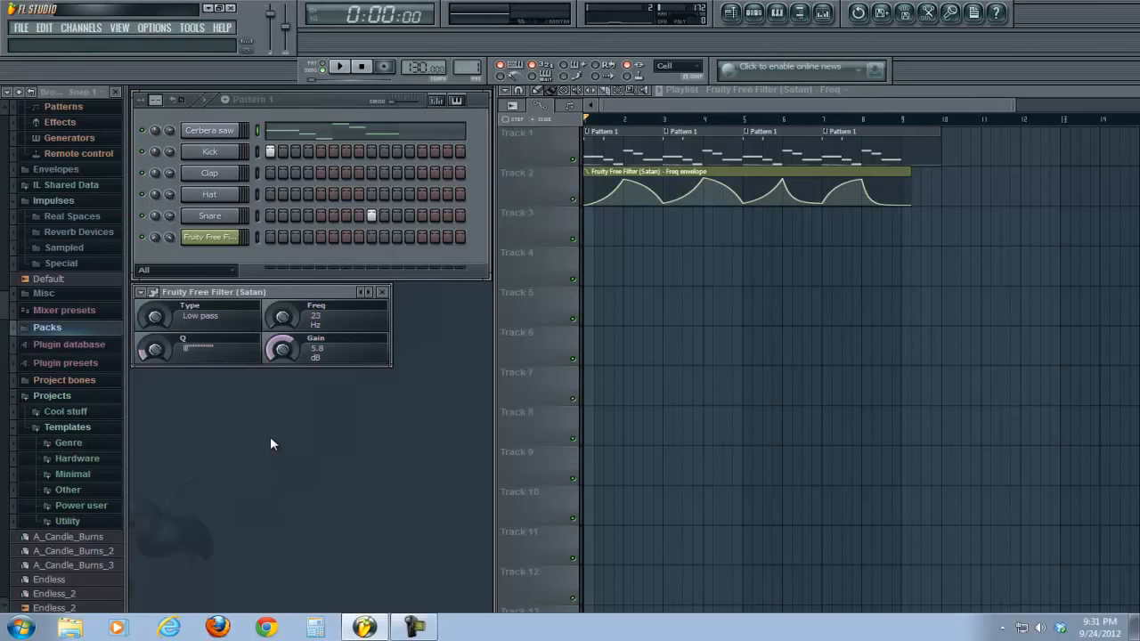
left_click(414, 627)
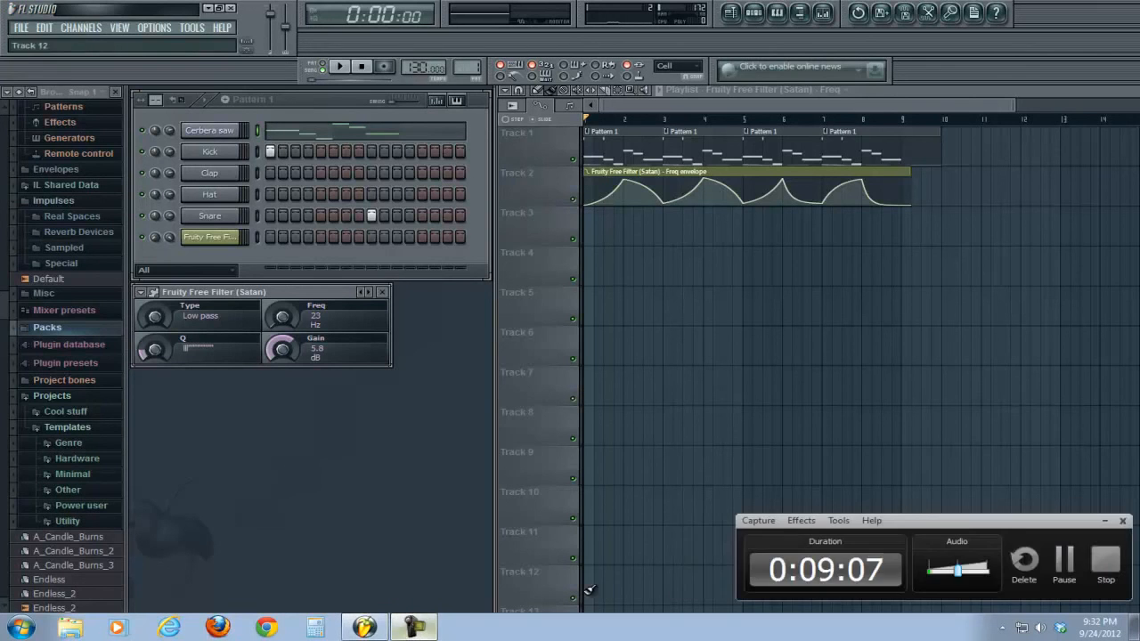